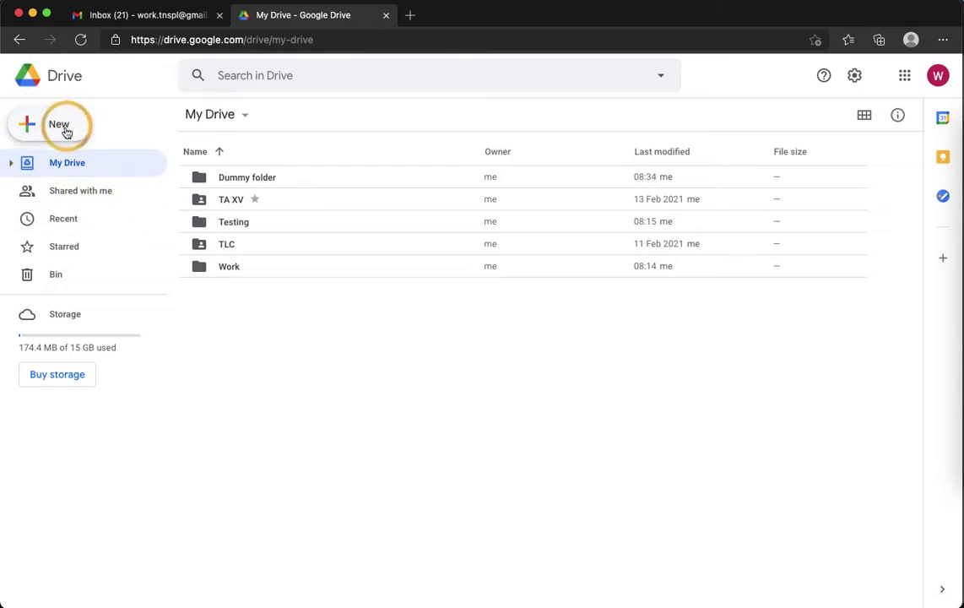
Step: Create a new folder named "DEMO Folder" in My Drive
{"action": "left_click", "coordinate": [37, 133]}
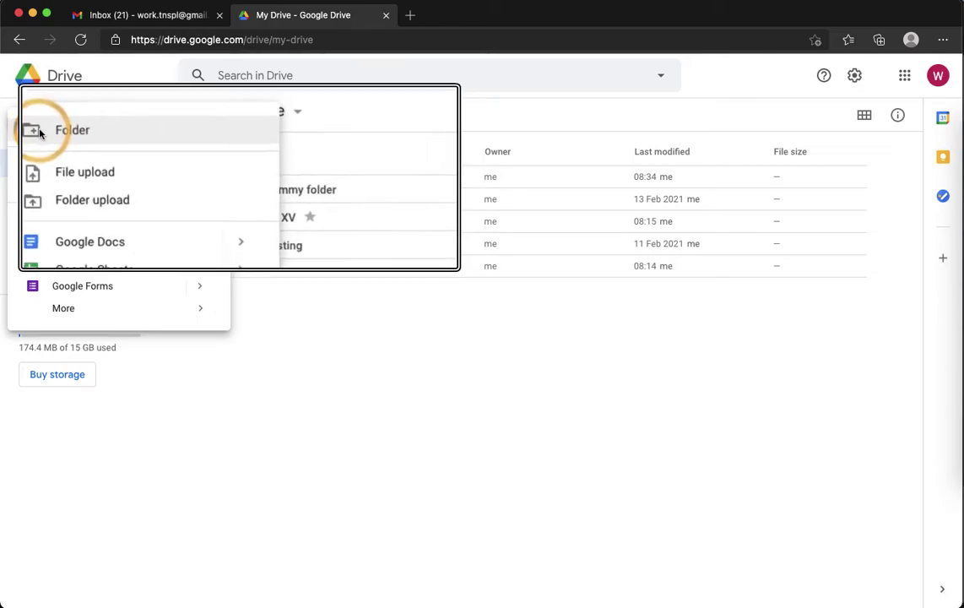
{"action": "left_click", "coordinate": [42, 133]}
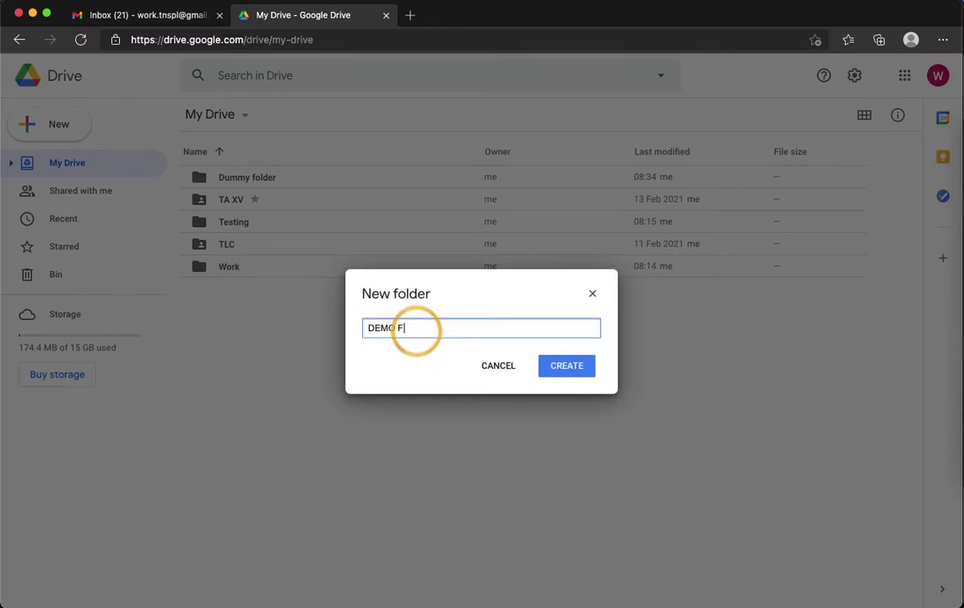
{"action": "left_click", "coordinate": [567, 365]}
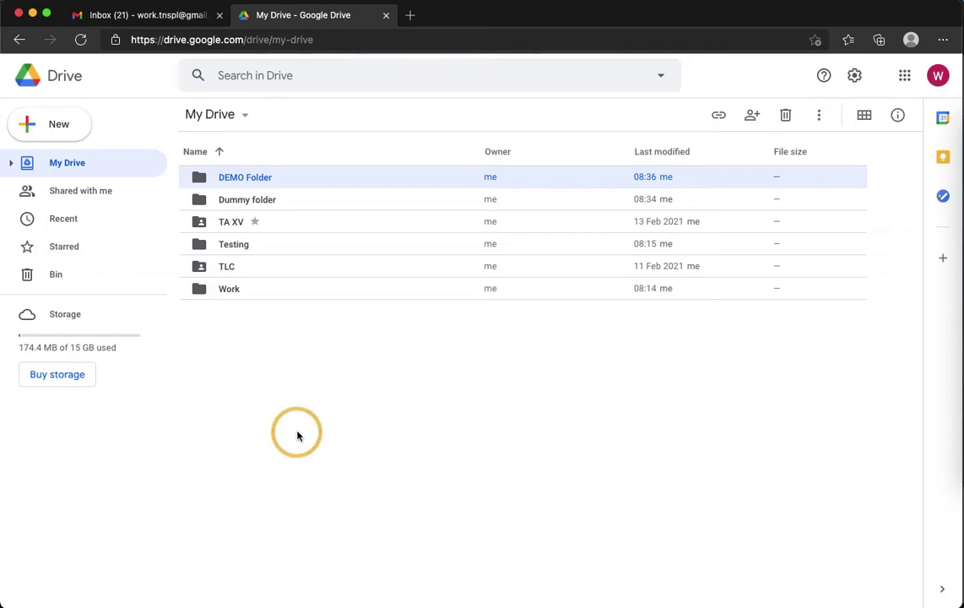
Step: Move DEMO Folder from My Drive into Dummy folder using the Move to command
{"action": "right_click", "coordinate": [241, 180]}
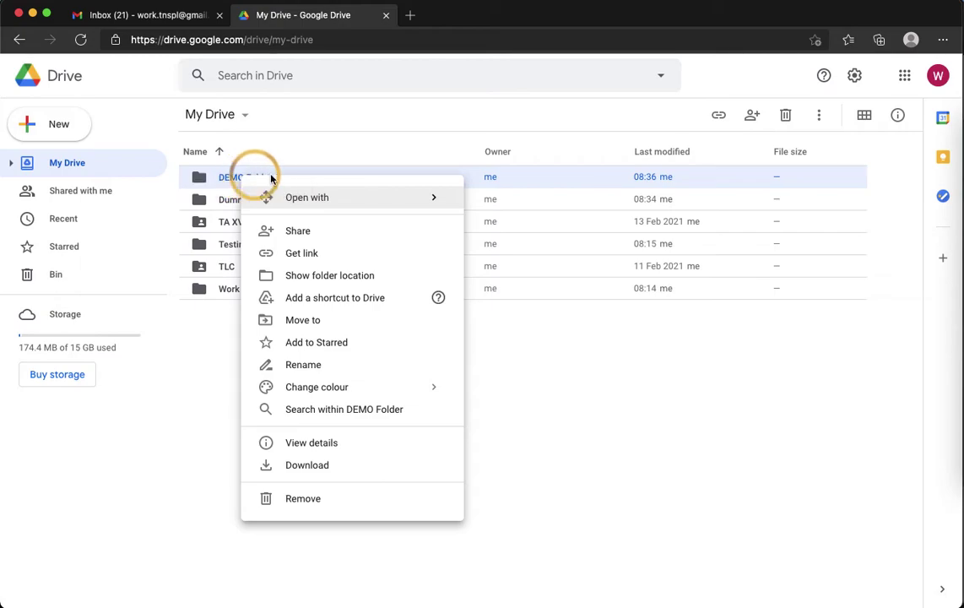
{"action": "left_click", "coordinate": [298, 322]}
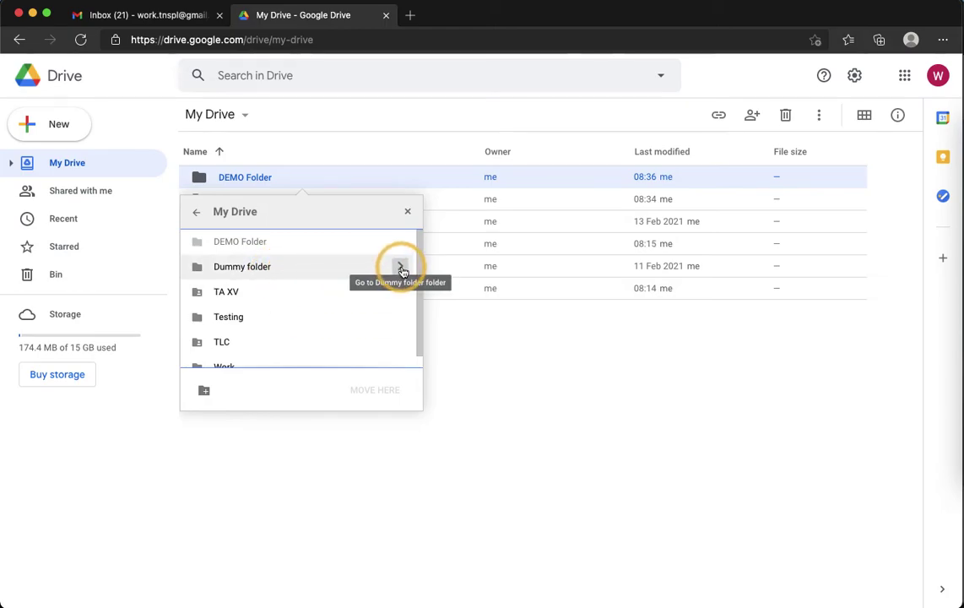
{"action": "left_click", "coordinate": [401, 268]}
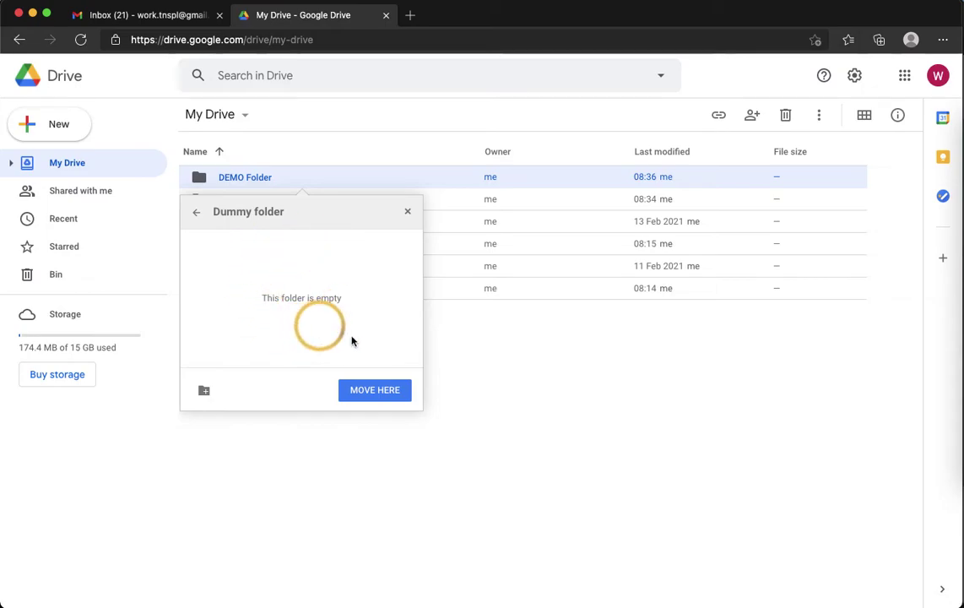
{"action": "left_click", "coordinate": [369, 395]}
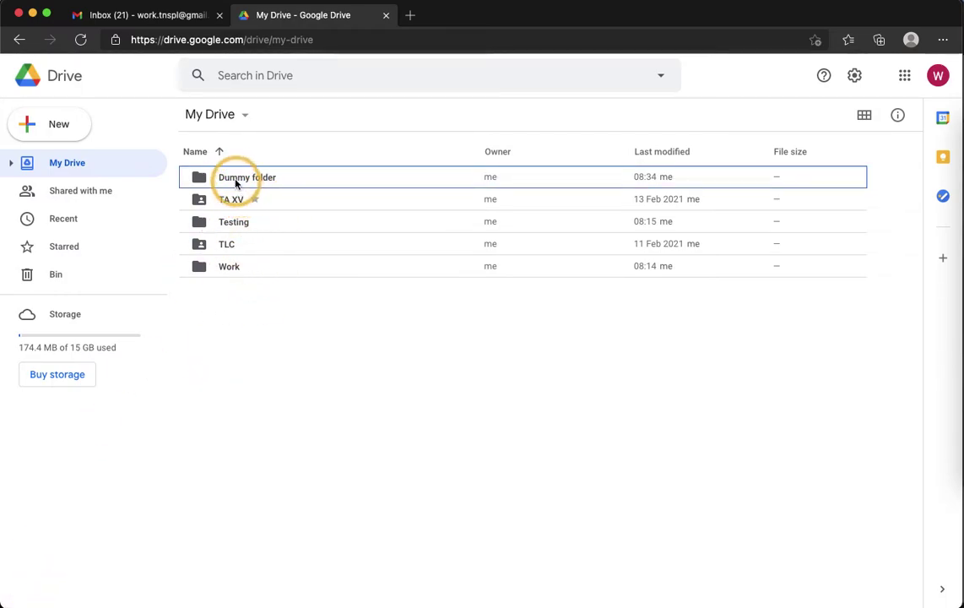
Step: Open Dummy folder, move DEMO Folder from it back to My Drive, and return to the My Drive listing
{"action": "double_click", "coordinate": [234, 180]}
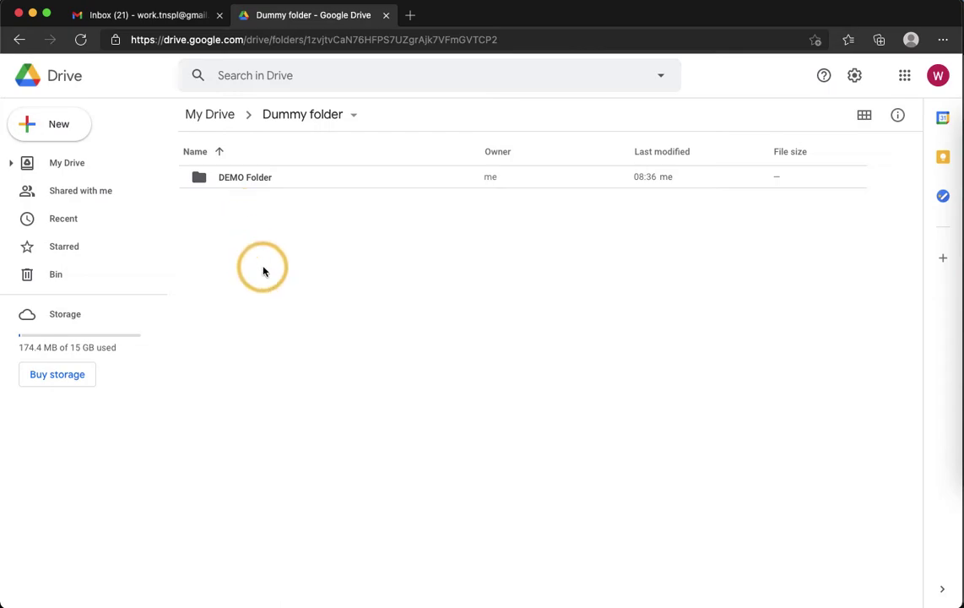
{"action": "right_click", "coordinate": [250, 178]}
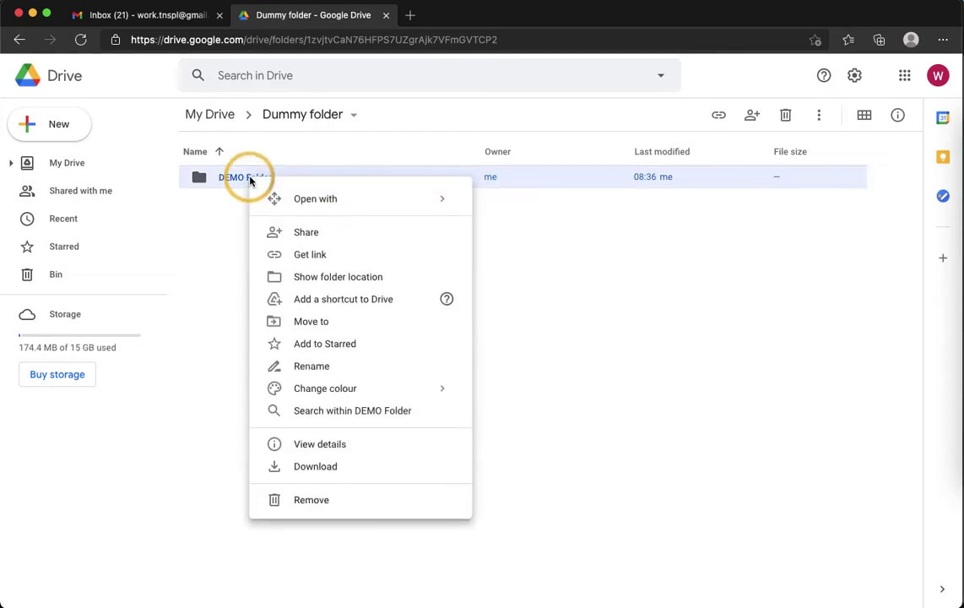
{"action": "left_click", "coordinate": [309, 322]}
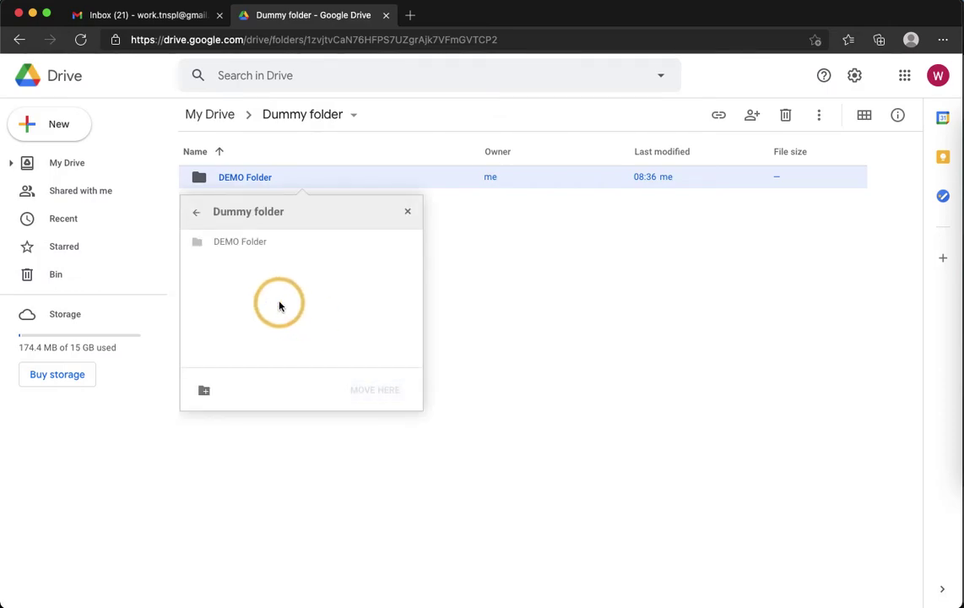
{"action": "left_click", "coordinate": [196, 212]}
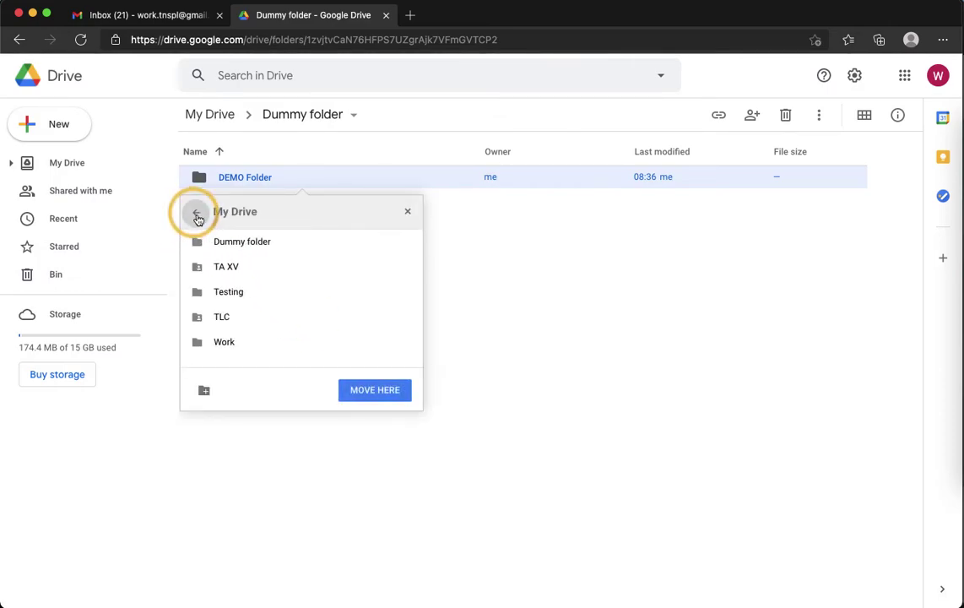
{"action": "left_click", "coordinate": [366, 390]}
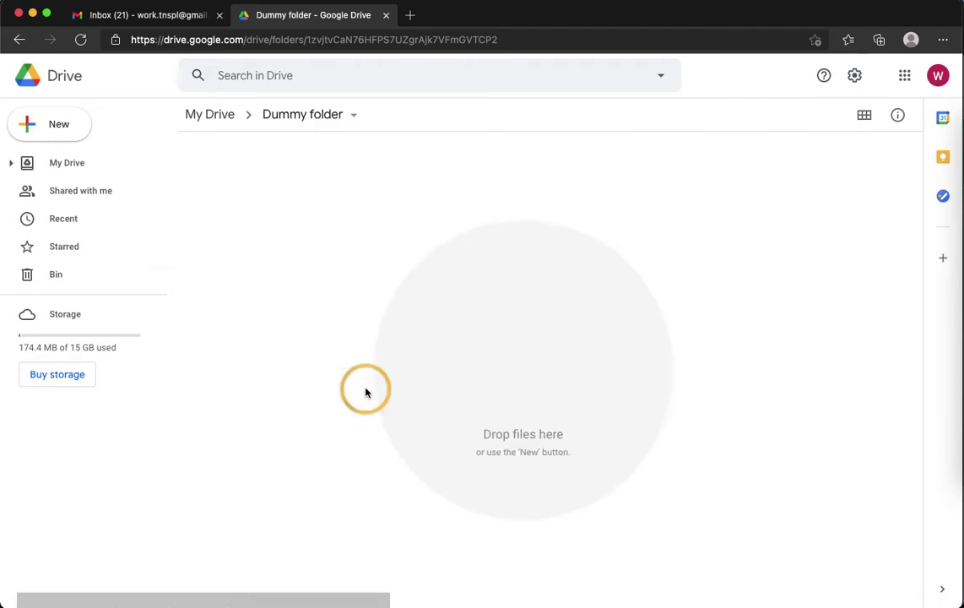
{"action": "left_click", "coordinate": [71, 162]}
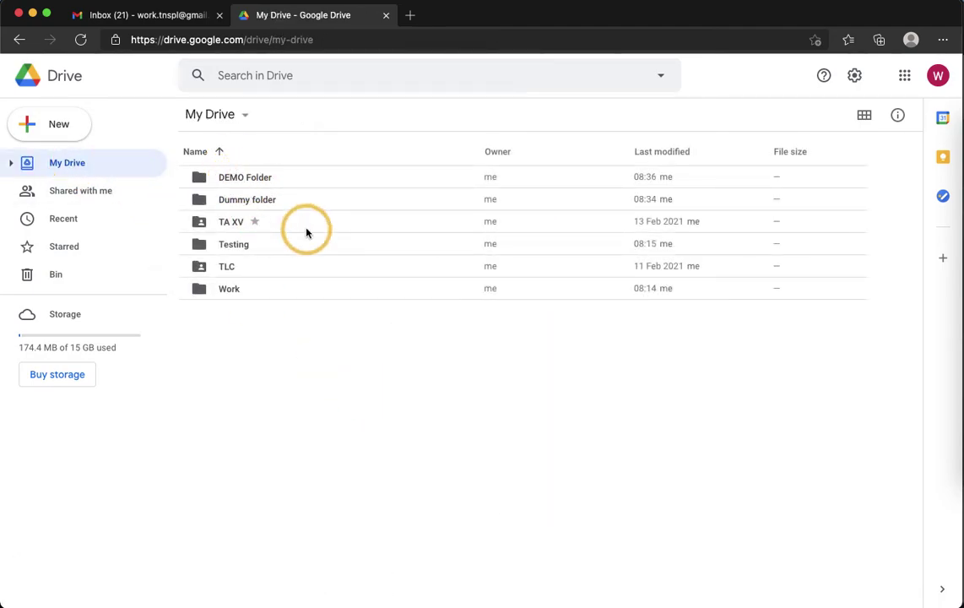
Step: Move DEMO Folder directly onto Dummy folder in the file list, check inside Dummy folder, and return to My Drive
{"action": "left_click", "coordinate": [240, 178]}
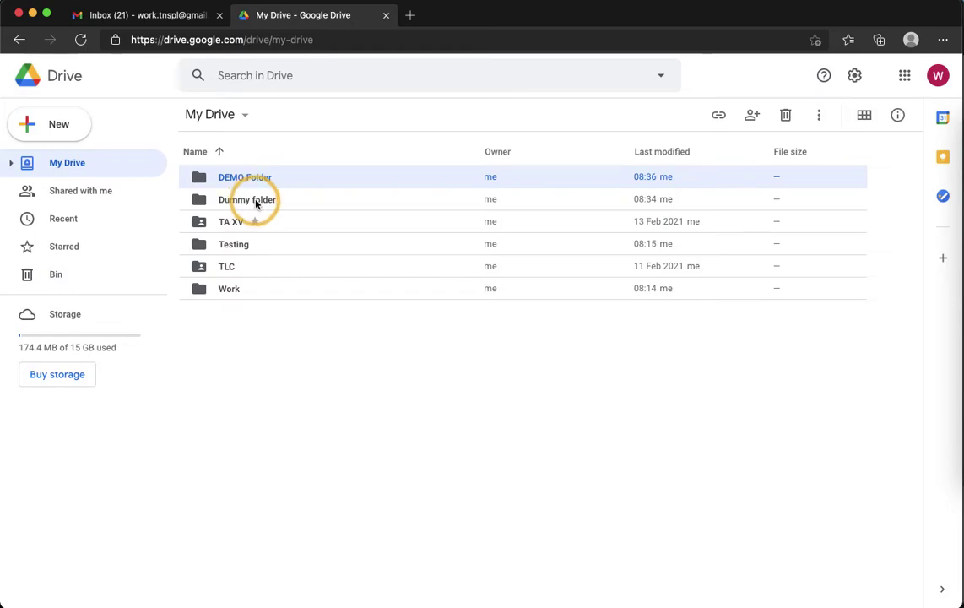
{"action": "left_click", "coordinate": [239, 178]}
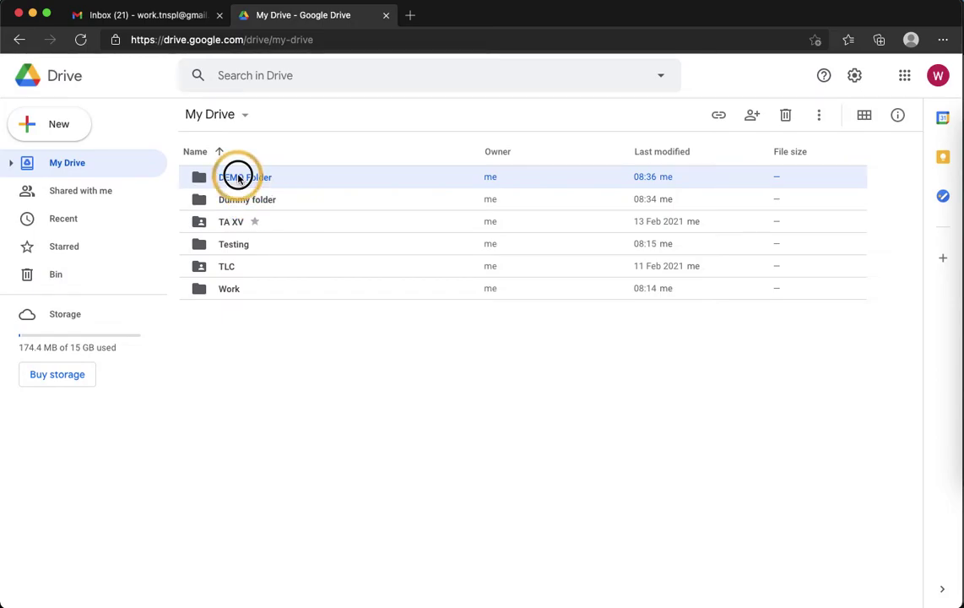
{"action": "left_click_drag", "start_coordinate": [239, 178], "coordinate": [248, 202]}
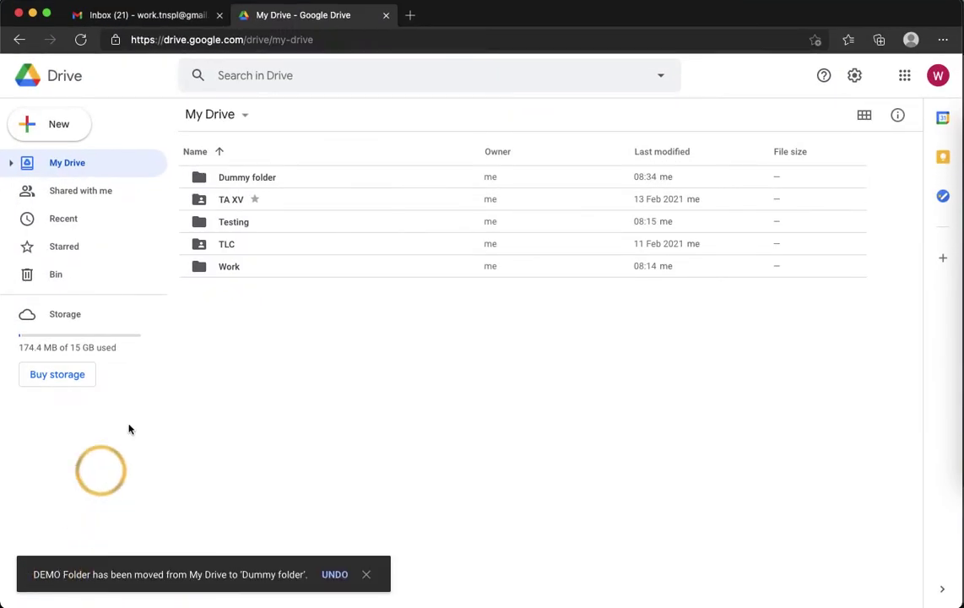
{"action": "double_click", "coordinate": [232, 185]}
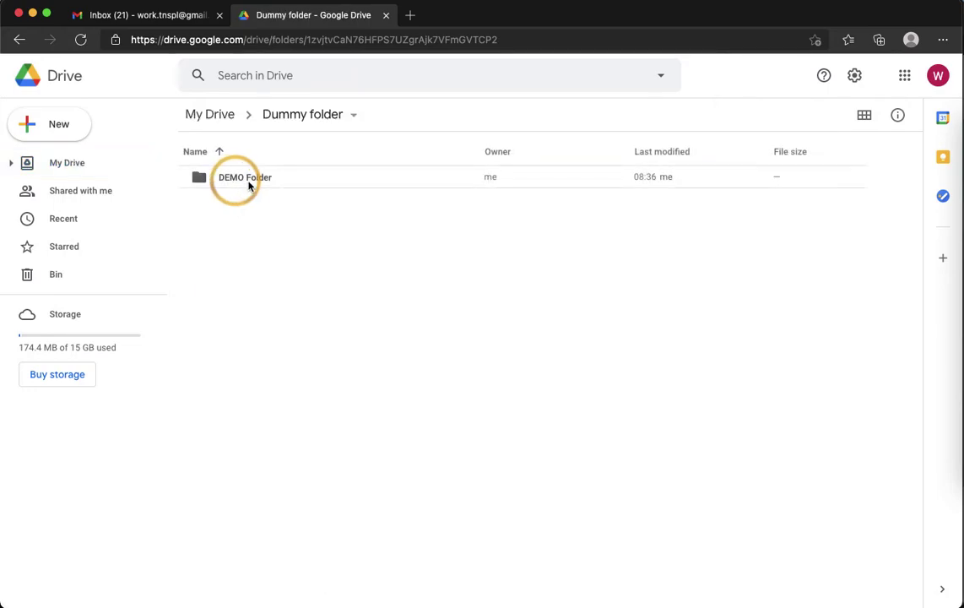
{"action": "left_click", "coordinate": [65, 168]}
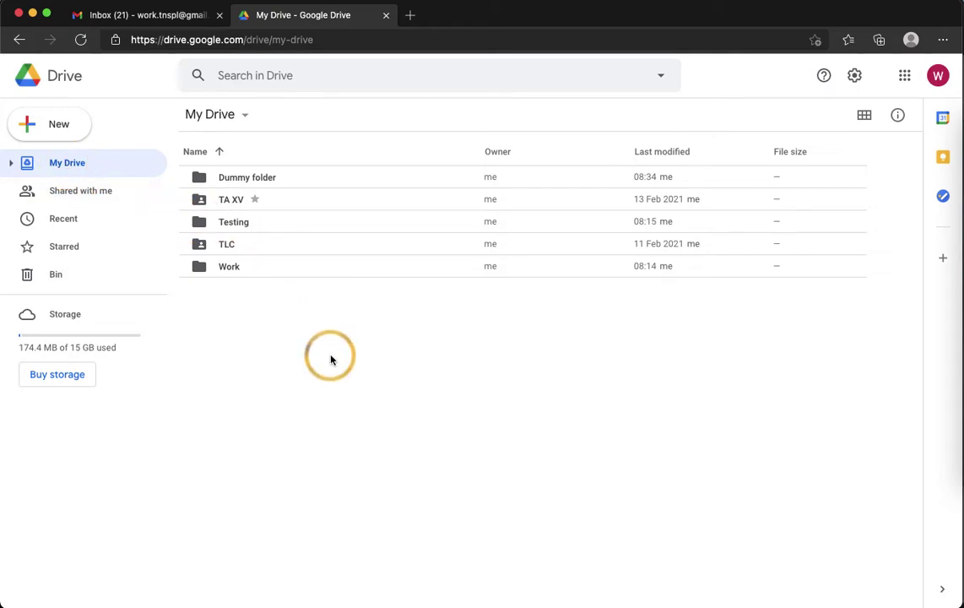
Step: Add Dummy folder in My Drive to the starred items
{"action": "left_click", "coordinate": [259, 182]}
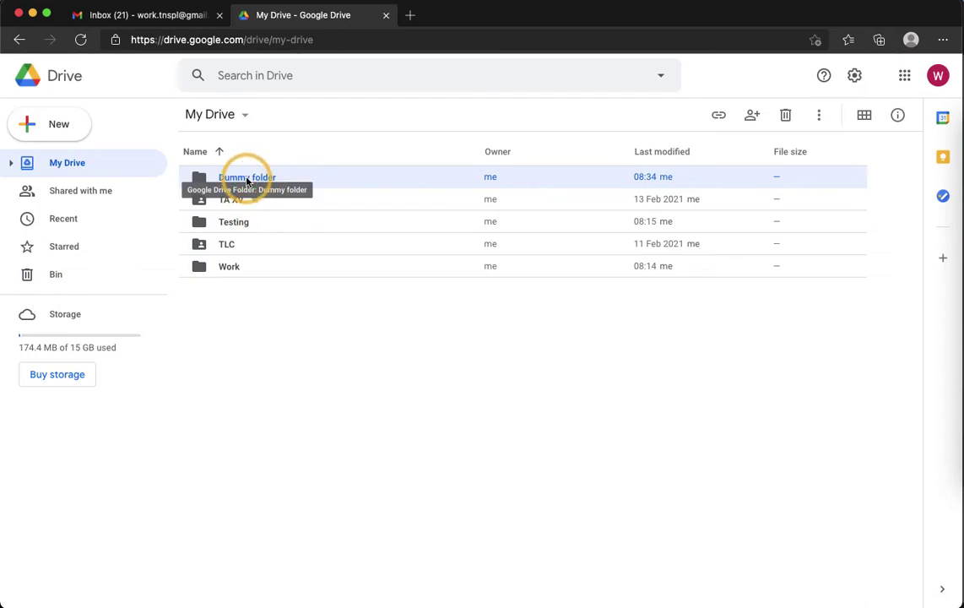
{"action": "right_click", "coordinate": [250, 179]}
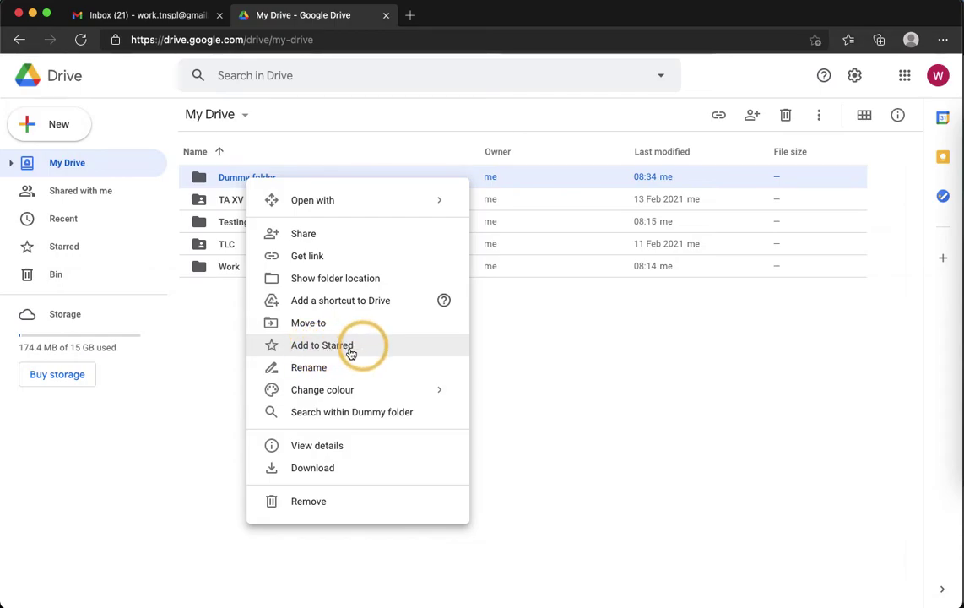
{"action": "left_click", "coordinate": [313, 351]}
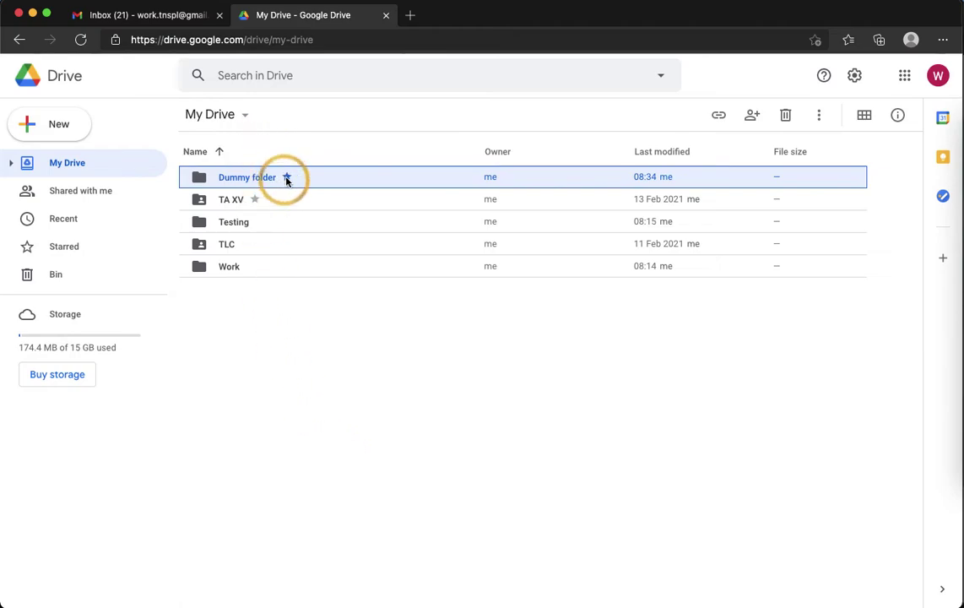
Step: View the starred items, remove Dummy folder from them, and return to My Drive
{"action": "left_click", "coordinate": [62, 248]}
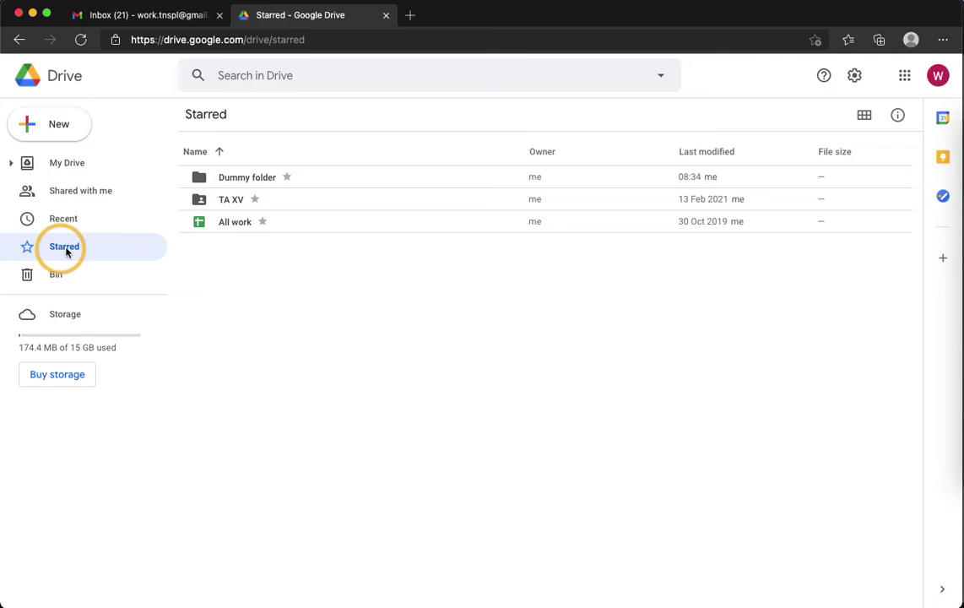
{"action": "left_click", "coordinate": [261, 181]}
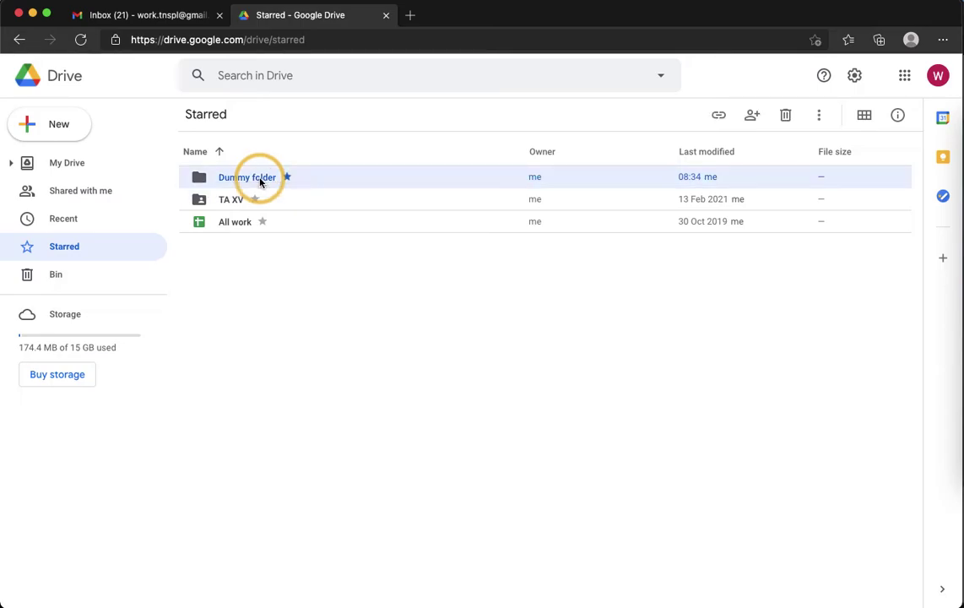
{"action": "right_click", "coordinate": [261, 181]}
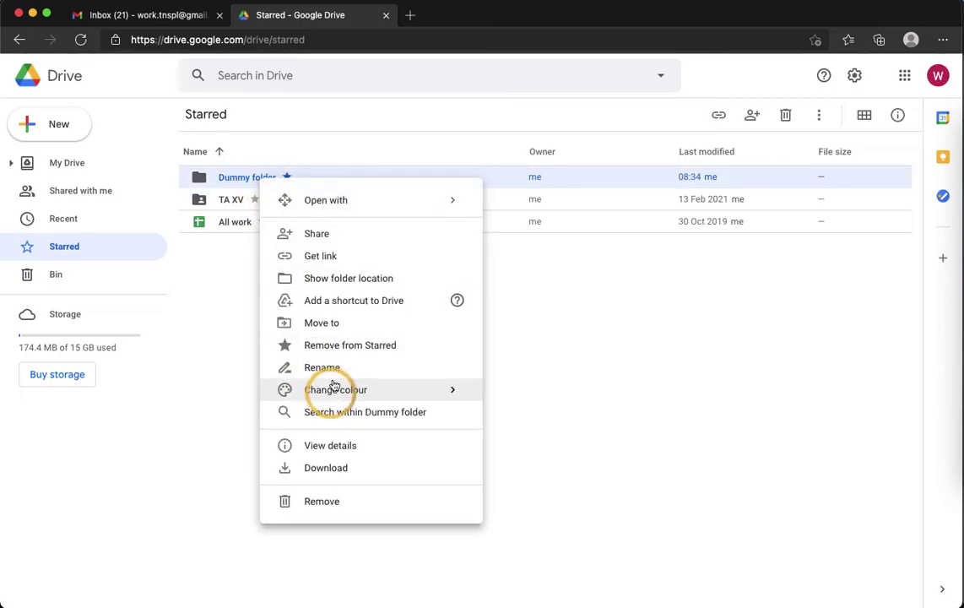
{"action": "left_click", "coordinate": [337, 349]}
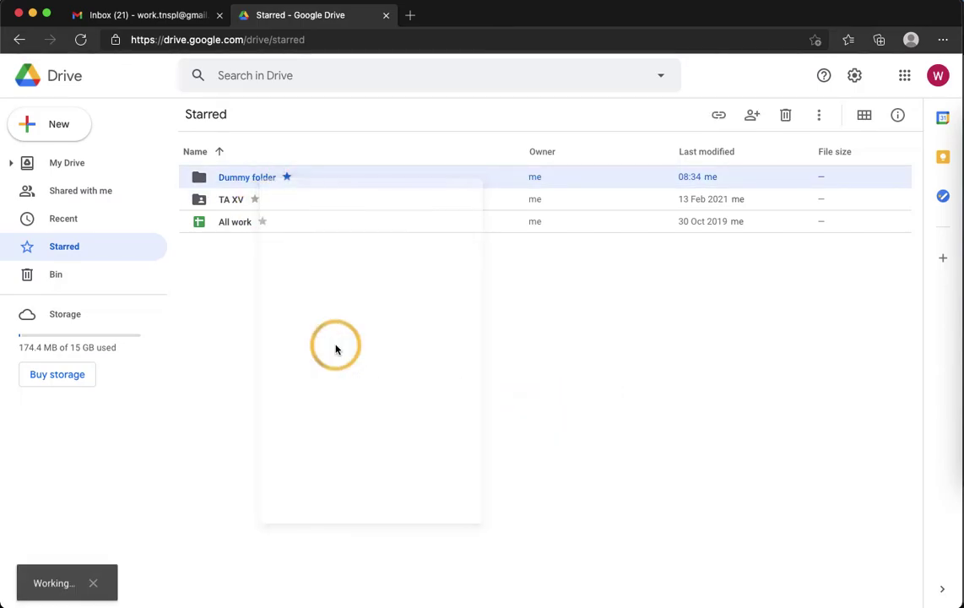
{"action": "left_click", "coordinate": [54, 165]}
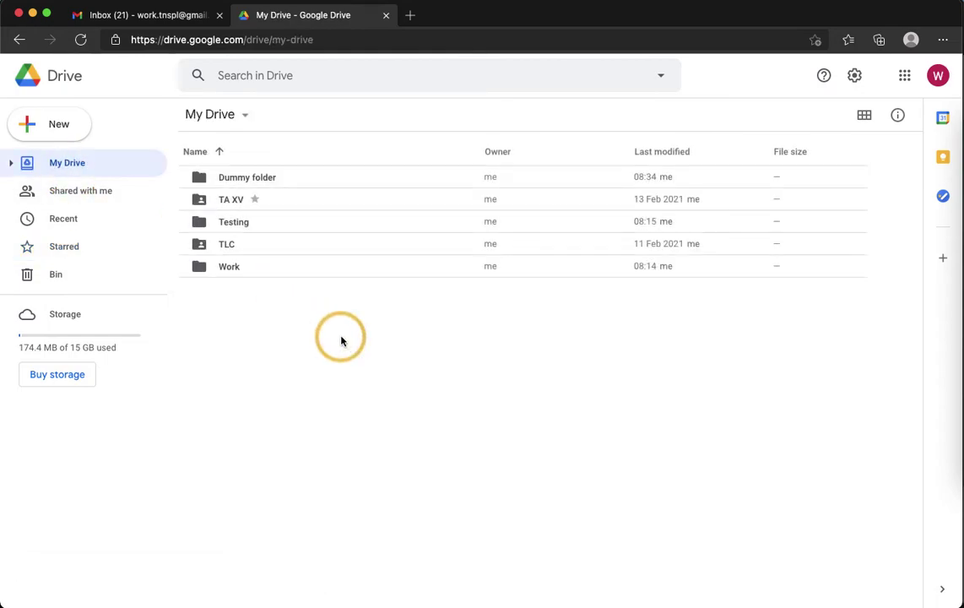
Step: Rename Dummy folder in My Drive as "New Folder"
{"action": "right_click", "coordinate": [257, 182]}
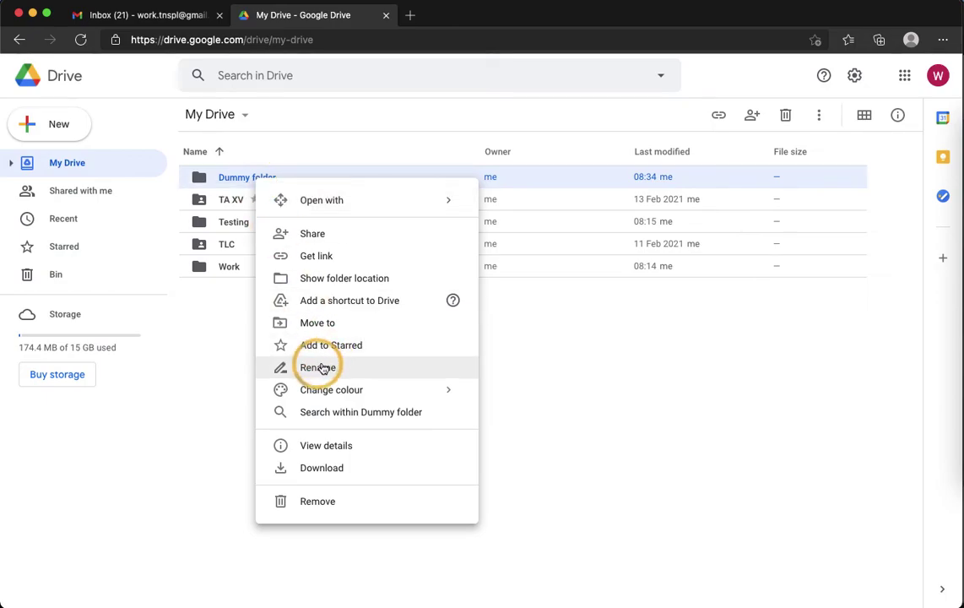
{"action": "left_click", "coordinate": [203, 370]}
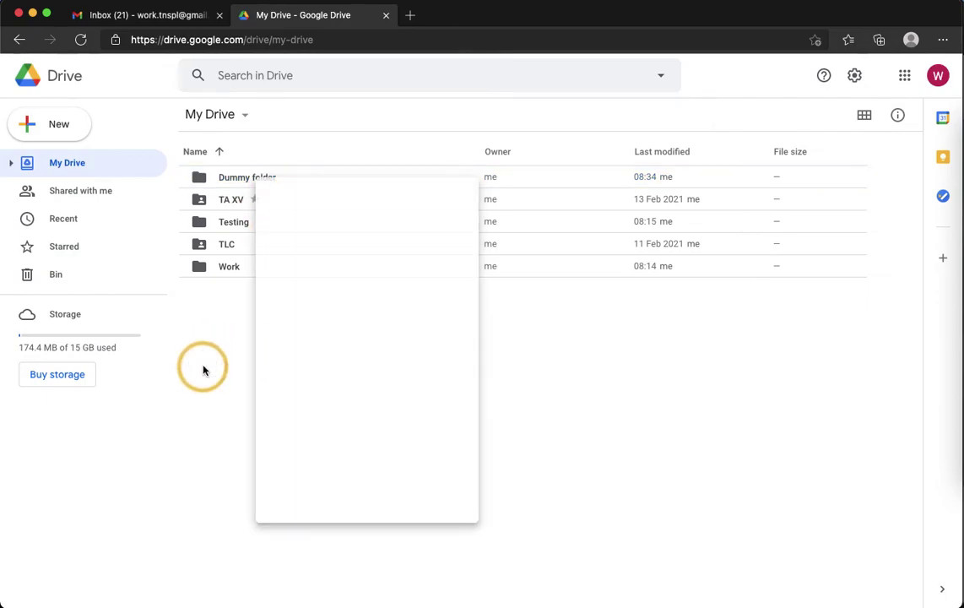
{"action": "right_click", "coordinate": [258, 184]}
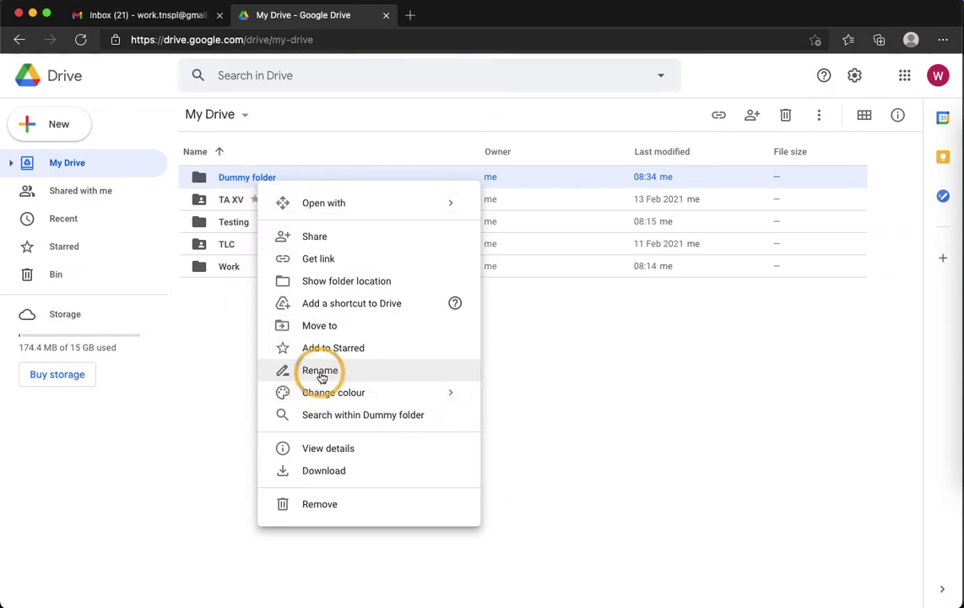
{"action": "left_click", "coordinate": [322, 377]}
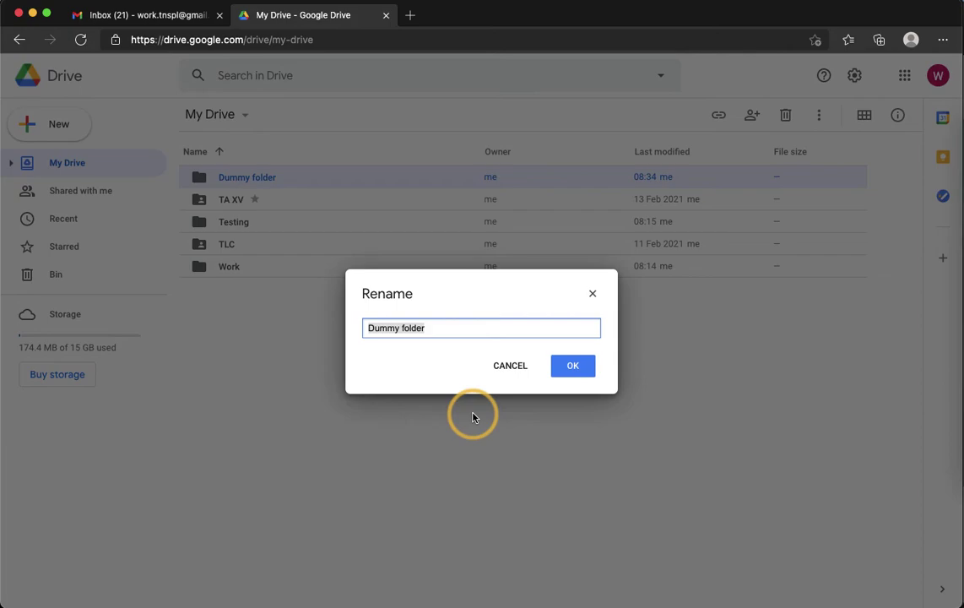
{"action": "type", "text": "New"}
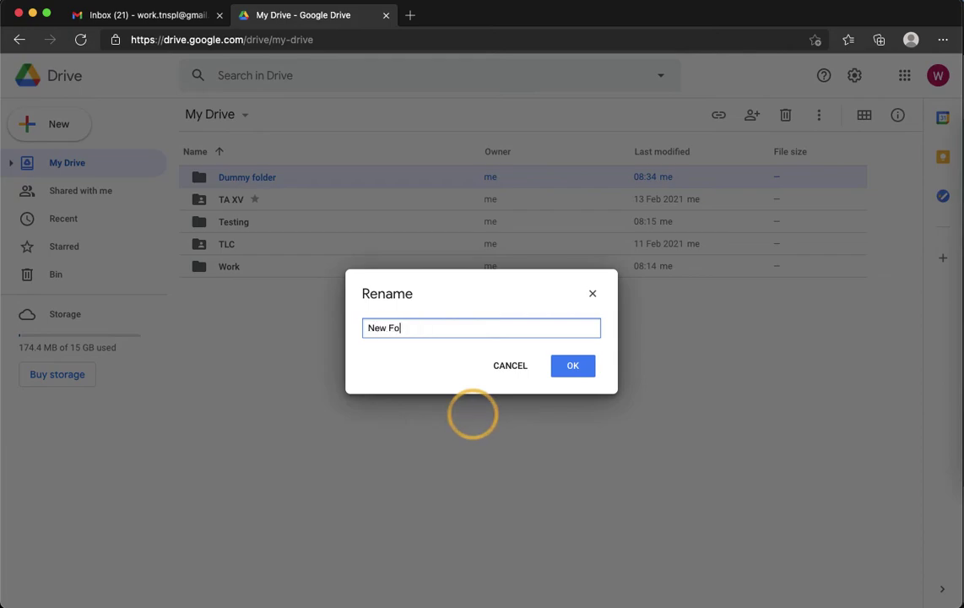
{"action": "left_click", "coordinate": [571, 366]}
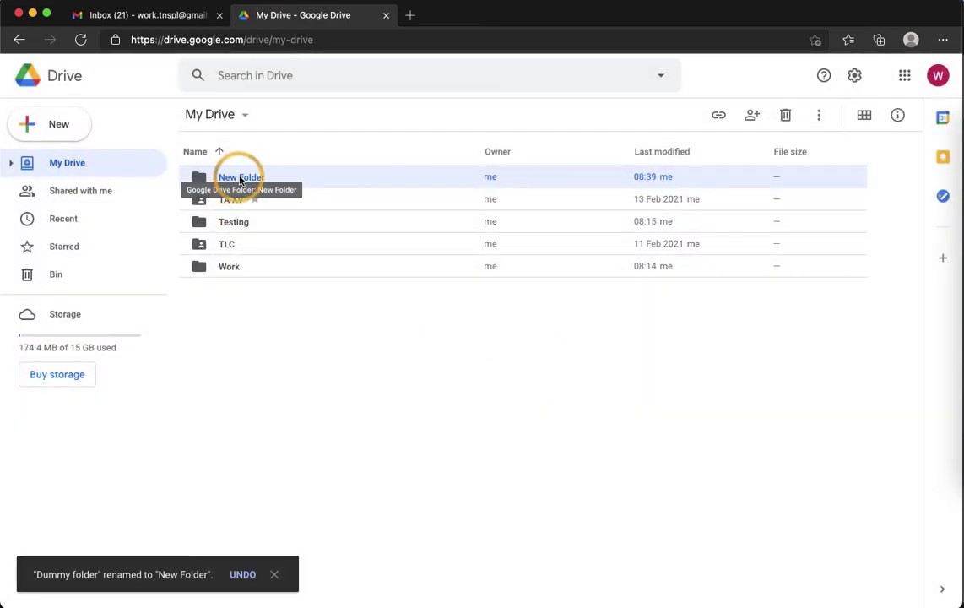
Step: Change the colour of New Folder to the bright red swatch in the first row of colours
{"action": "right_click", "coordinate": [240, 181]}
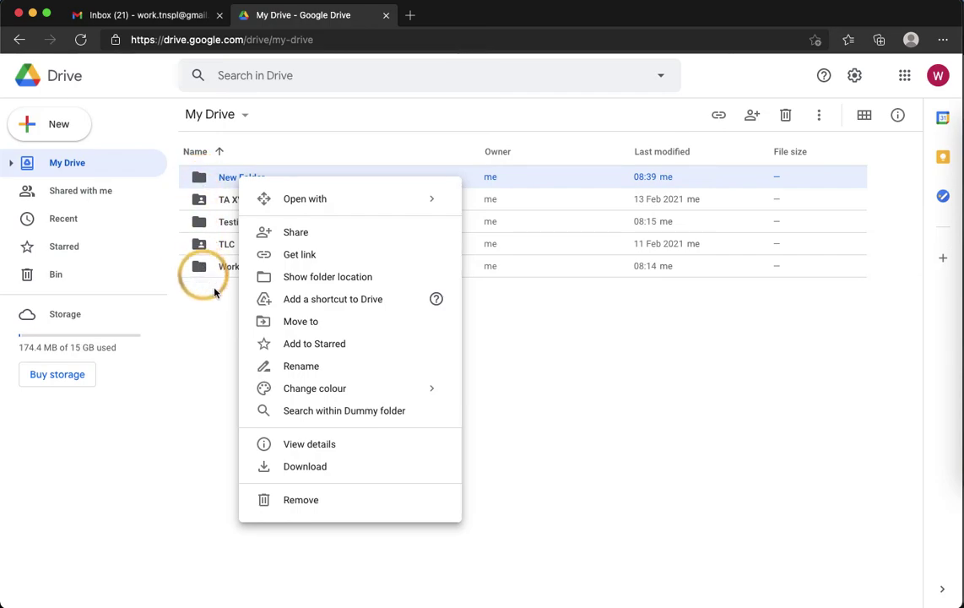
{"action": "mouse_move", "coordinate": [322, 396]}
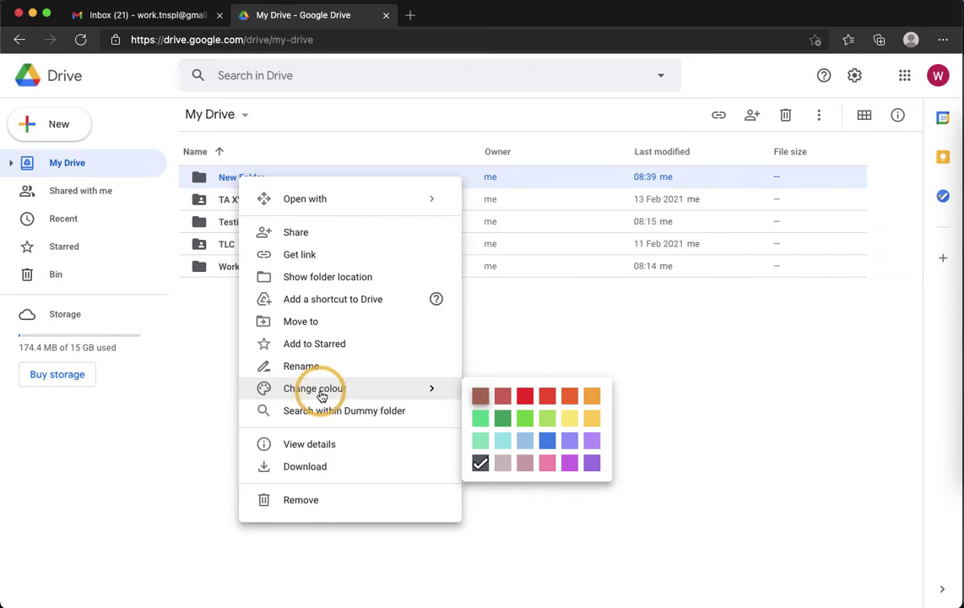
{"action": "left_click", "coordinate": [524, 397]}
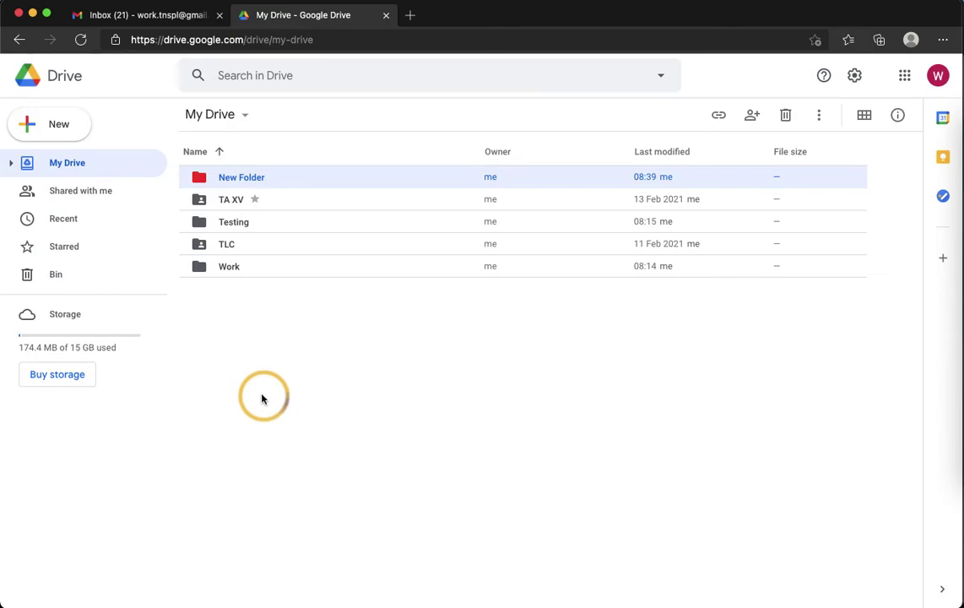
Step: Change the colour of the Testing folder to the bright purple fifth swatch in the last row of colours
{"action": "left_click", "coordinate": [226, 224]}
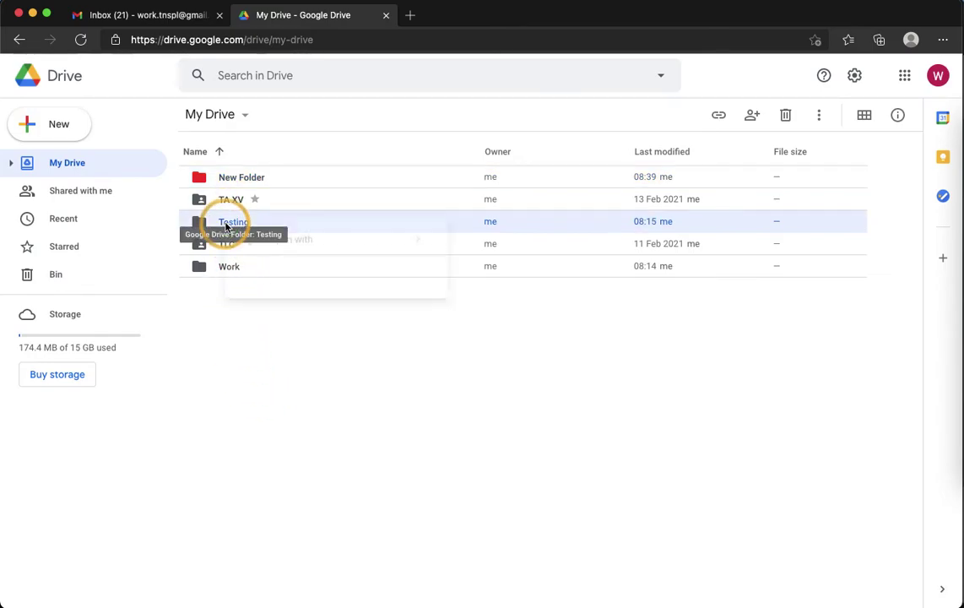
{"action": "right_click", "coordinate": [226, 225]}
{"action": "mouse_move", "coordinate": [312, 442]}
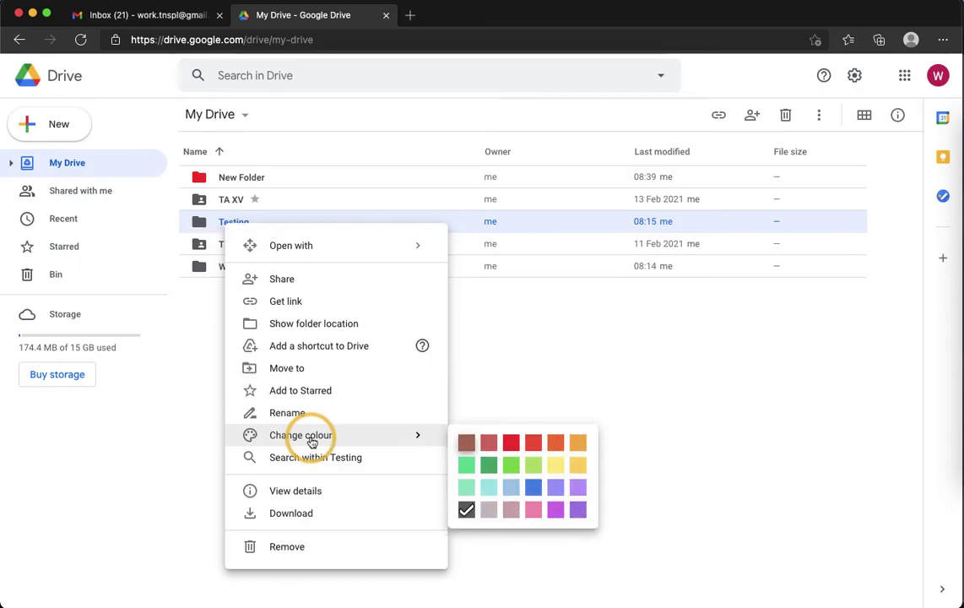
{"action": "left_click", "coordinate": [557, 510]}
{"action": "left_click", "coordinate": [297, 400]}
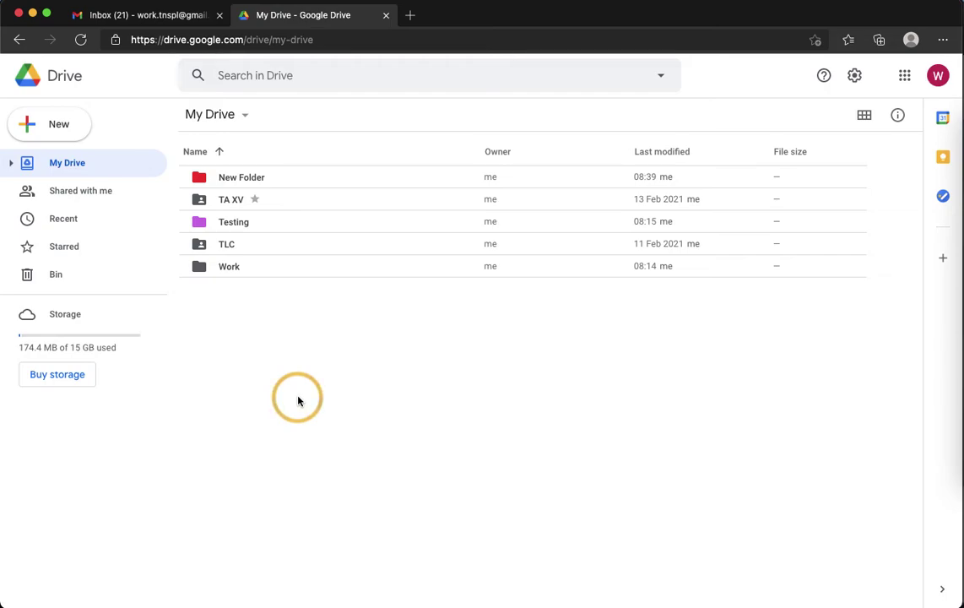
Step: Search within New Folder to list its contents, view the file-type search suggestions, and return to My Drive
{"action": "right_click", "coordinate": [237, 181]}
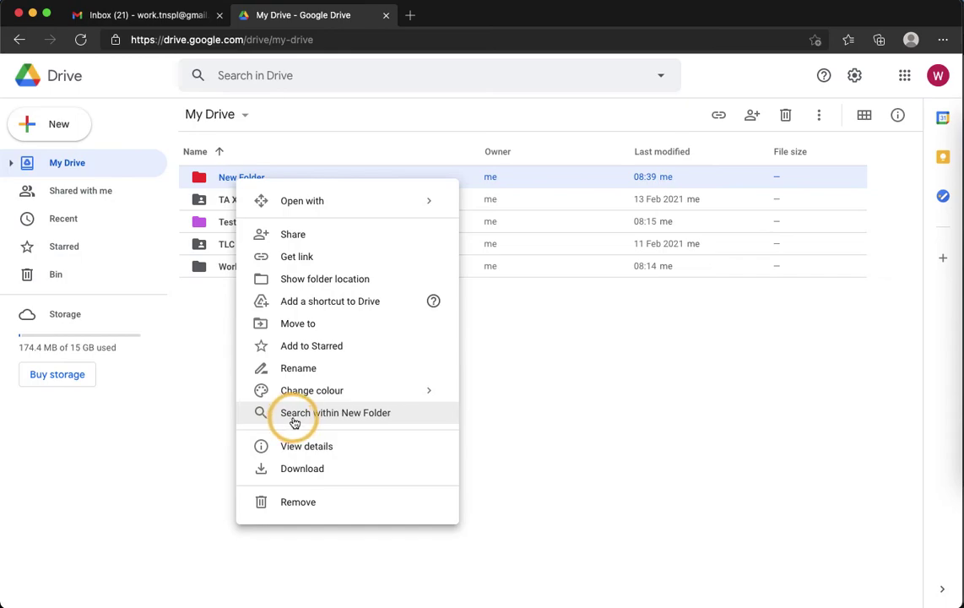
{"action": "left_click", "coordinate": [360, 417]}
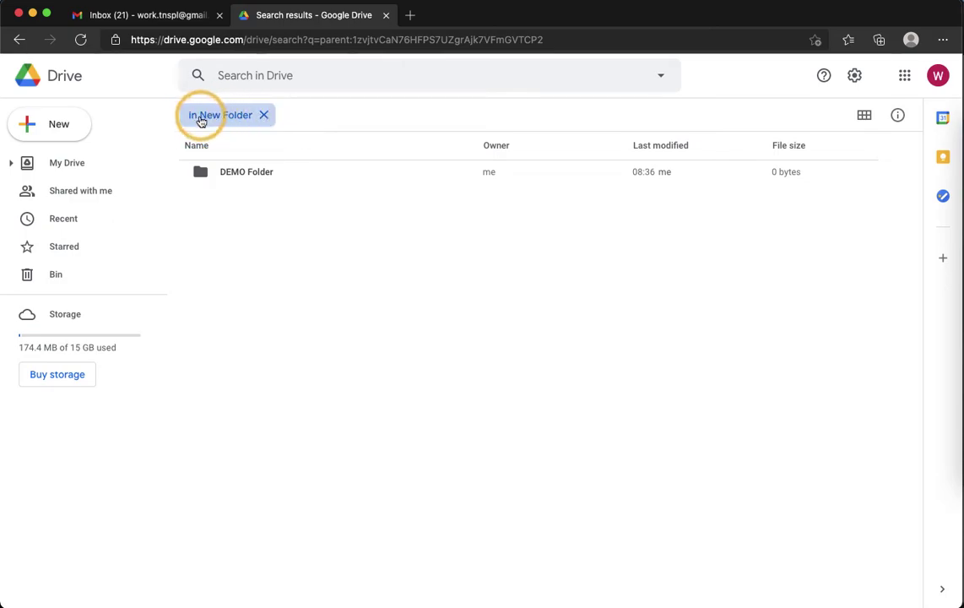
{"action": "left_click", "coordinate": [276, 76]}
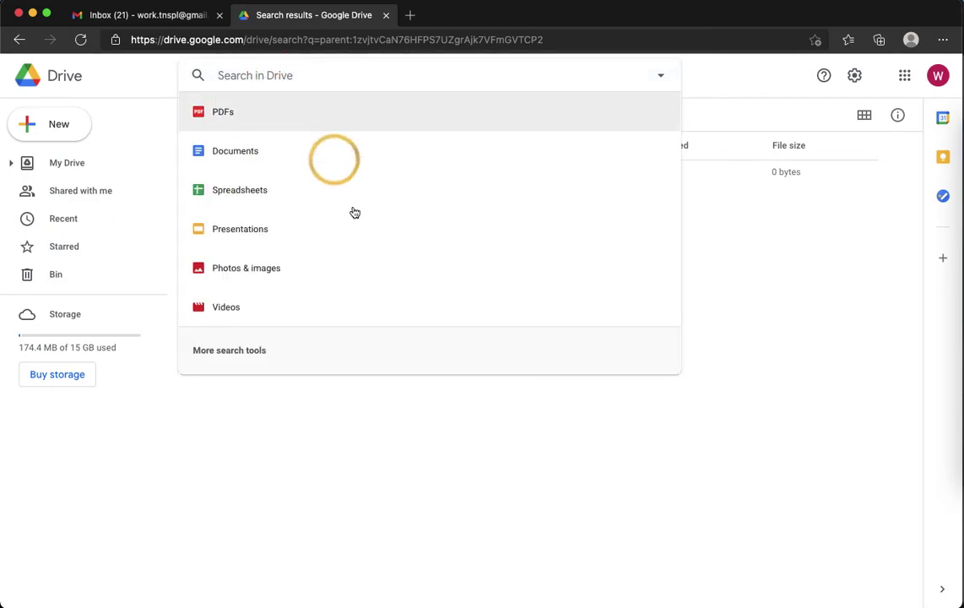
{"action": "left_click", "coordinate": [355, 452]}
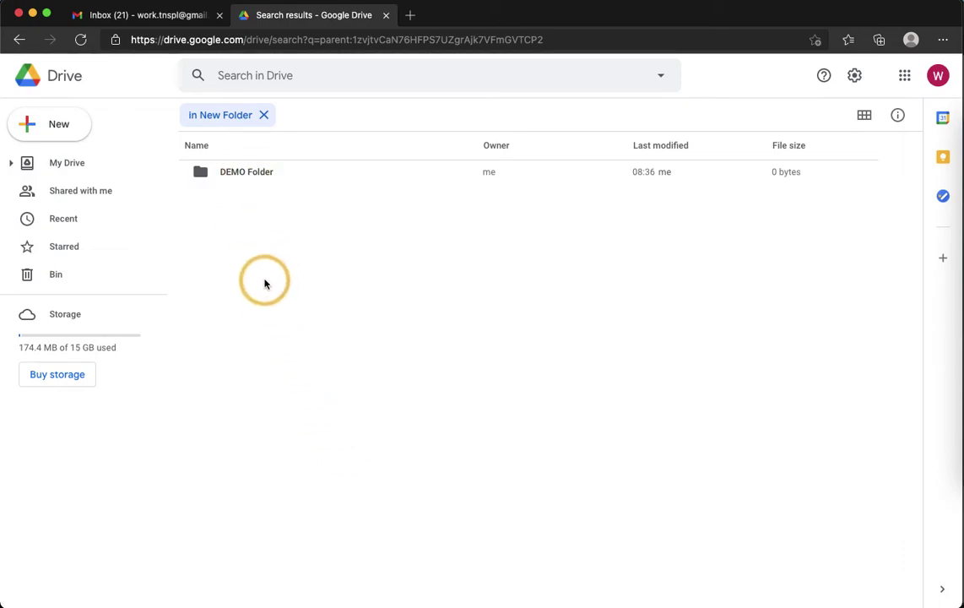
{"action": "left_click", "coordinate": [78, 168]}
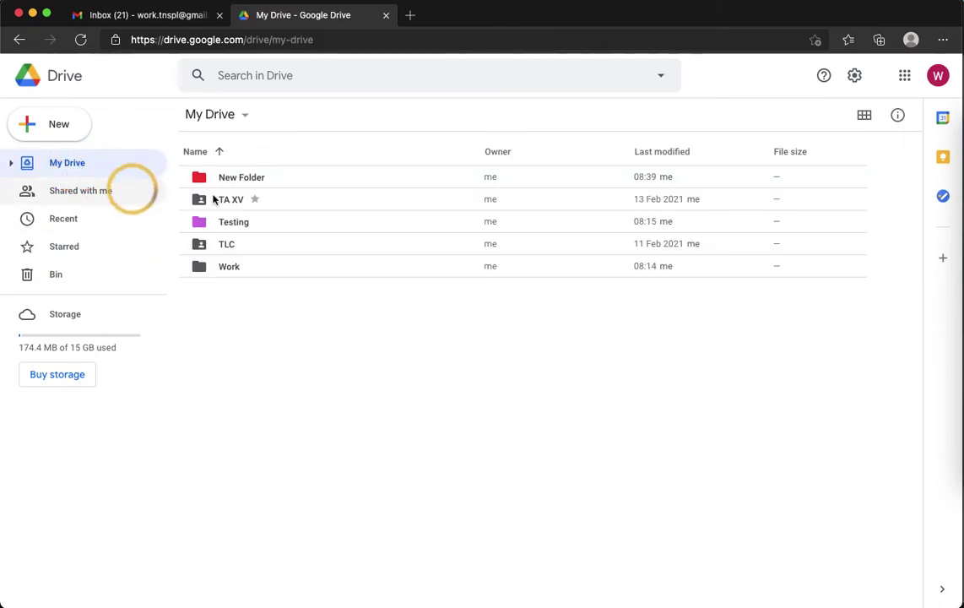
Step: View the details and activity history of New Folder, and close the details view
{"action": "right_click", "coordinate": [239, 178]}
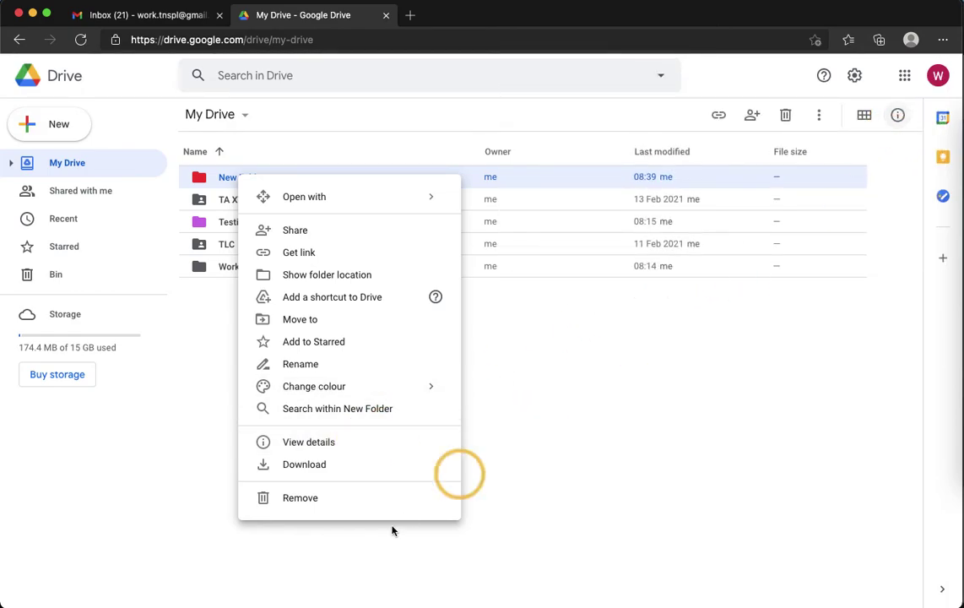
{"action": "left_click", "coordinate": [310, 443]}
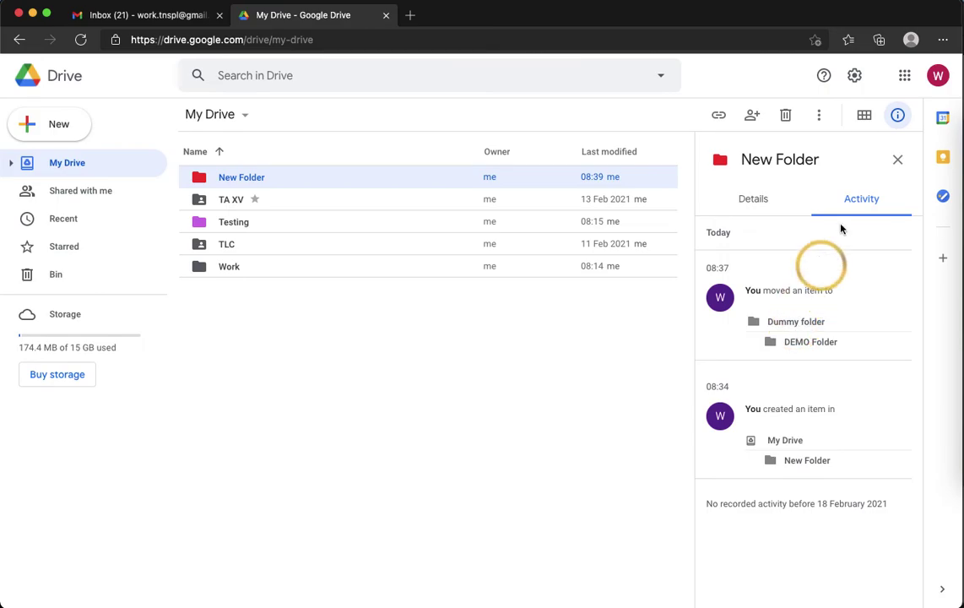
{"action": "left_click", "coordinate": [898, 161]}
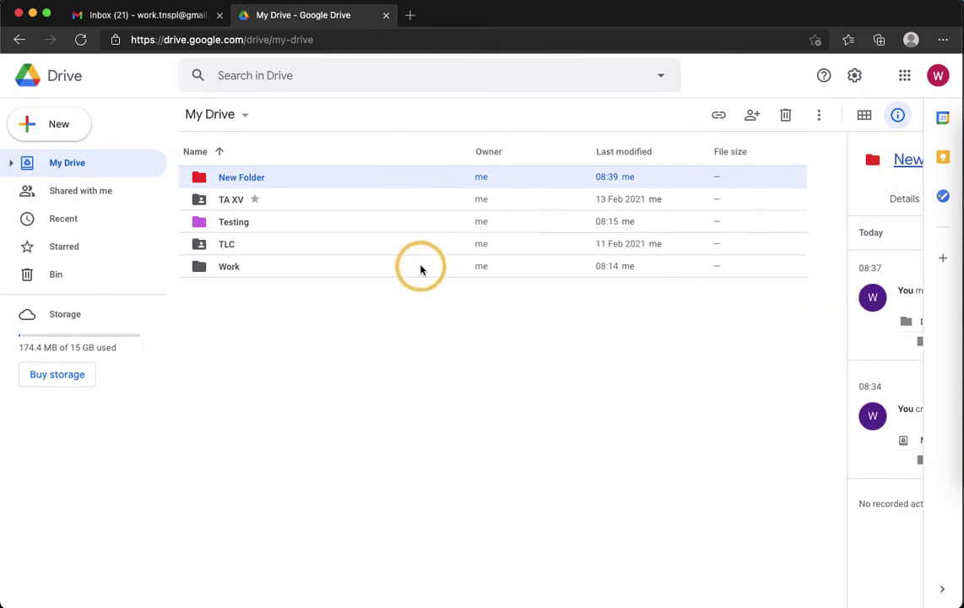
Step: Download New Folder from My Drive to the computer
{"action": "right_click", "coordinate": [235, 183]}
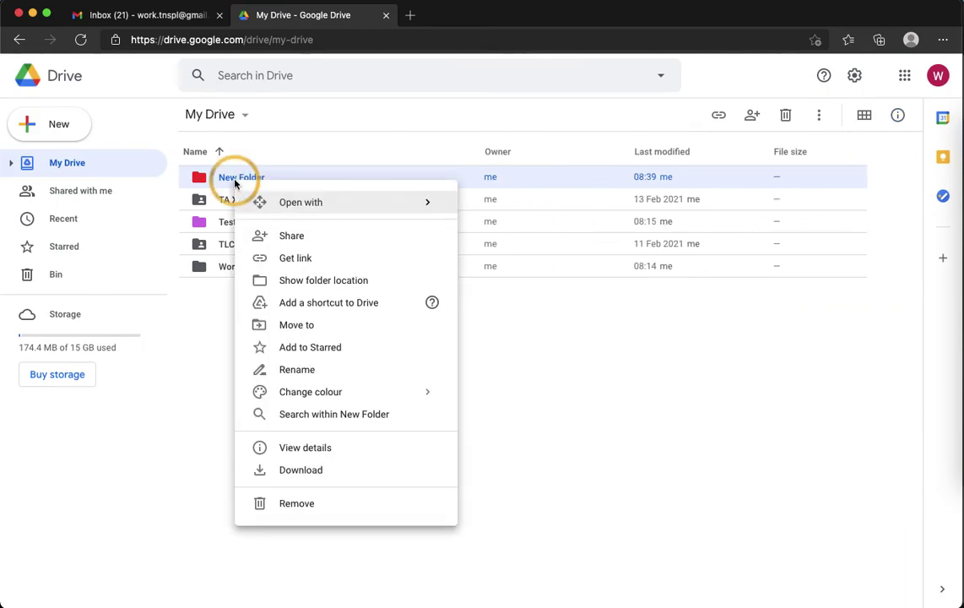
{"action": "left_click", "coordinate": [290, 475]}
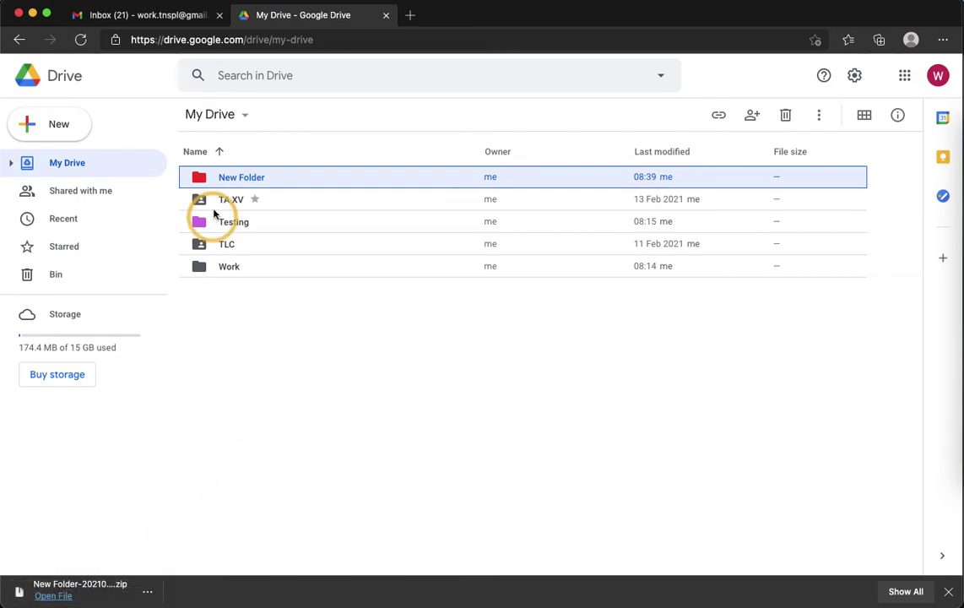
Step: Remove New Folder from My Drive so that it goes to the bin
{"action": "right_click", "coordinate": [236, 181]}
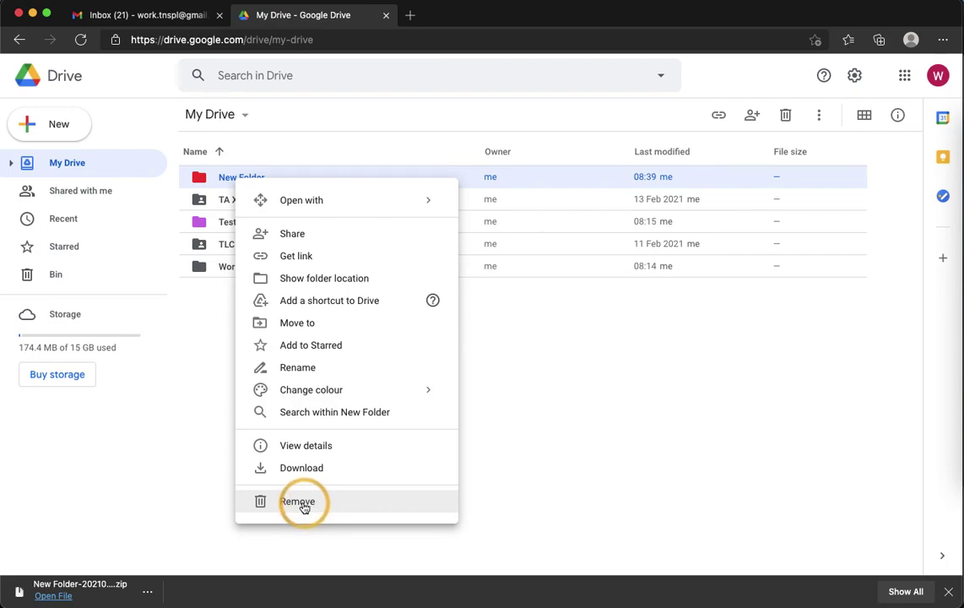
{"action": "left_click", "coordinate": [204, 487]}
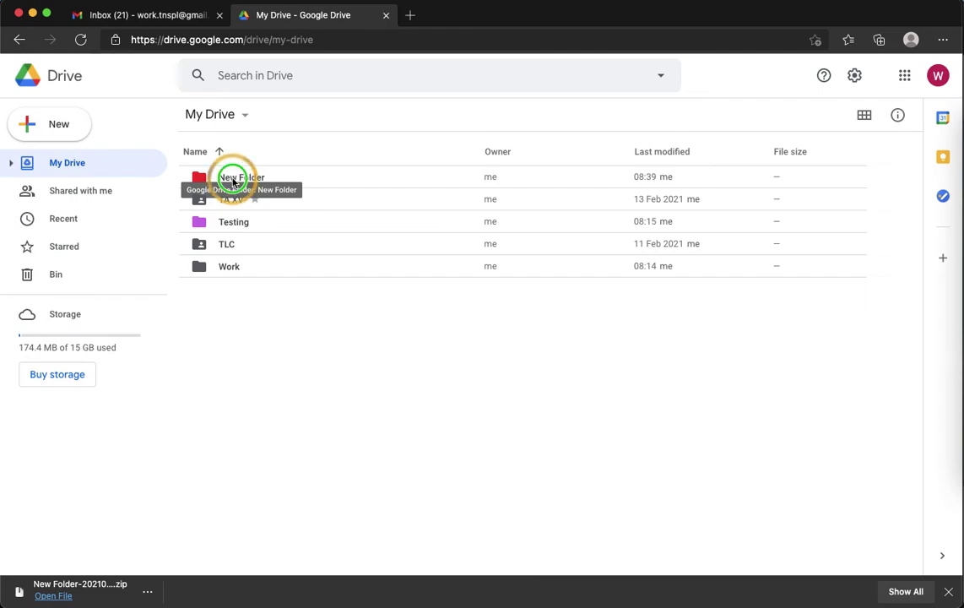
{"action": "right_click", "coordinate": [234, 181]}
{"action": "left_click", "coordinate": [288, 508]}
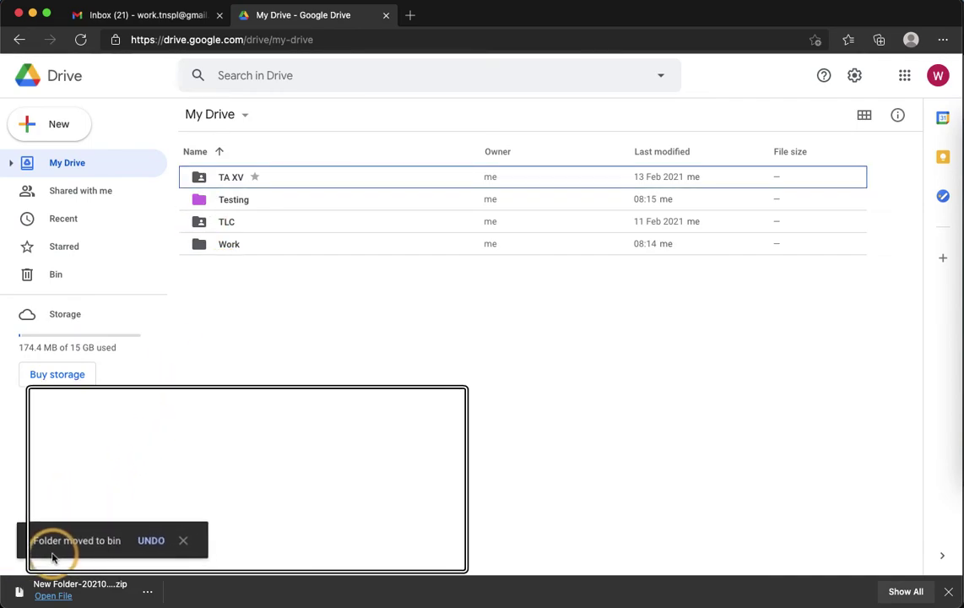
Step: Try to open New Folder from the bin and restore it to My Drive
{"action": "left_click", "coordinate": [55, 276]}
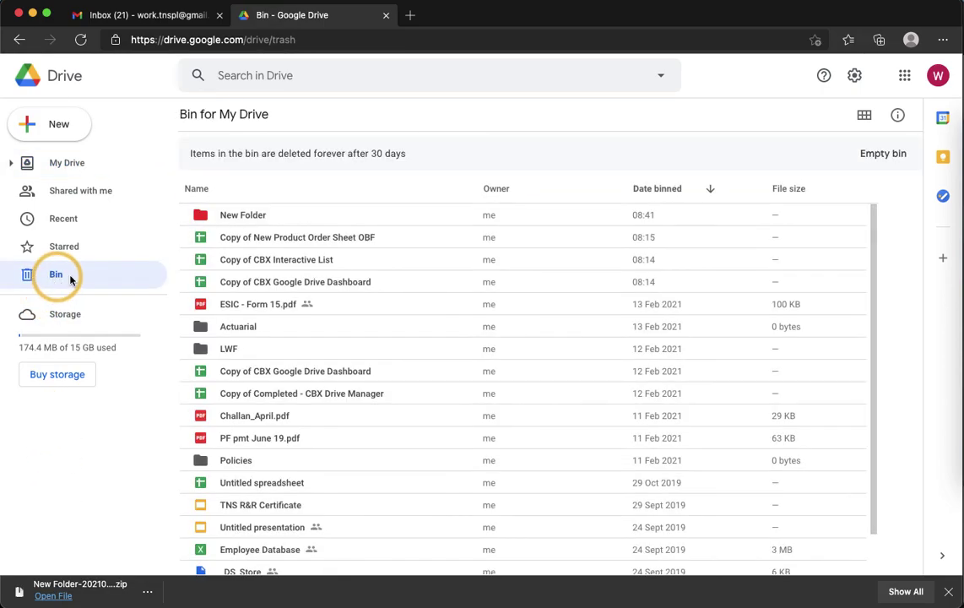
{"action": "left_click", "coordinate": [243, 218]}
{"action": "double_click", "coordinate": [243, 217]}
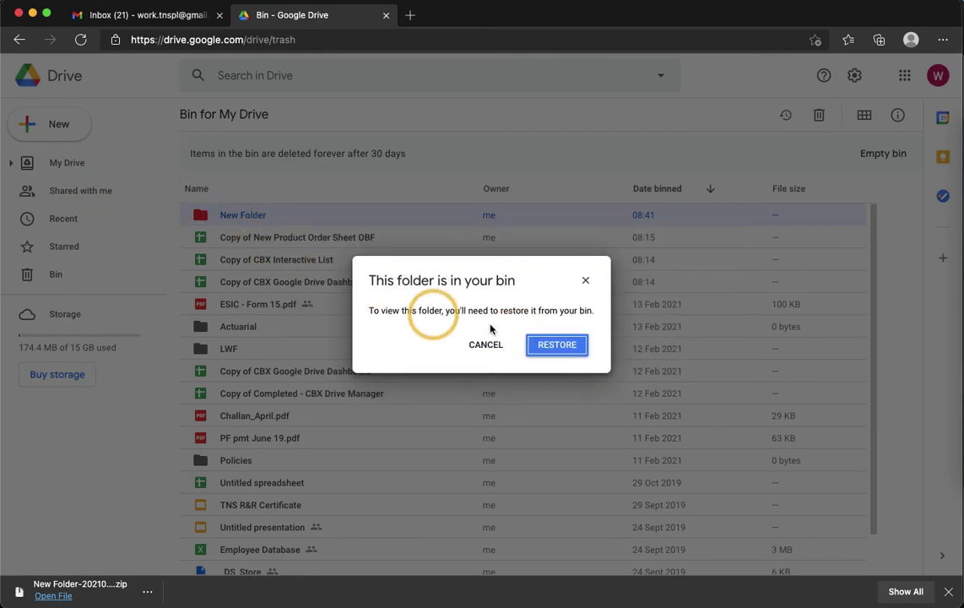
{"action": "left_click", "coordinate": [558, 348]}
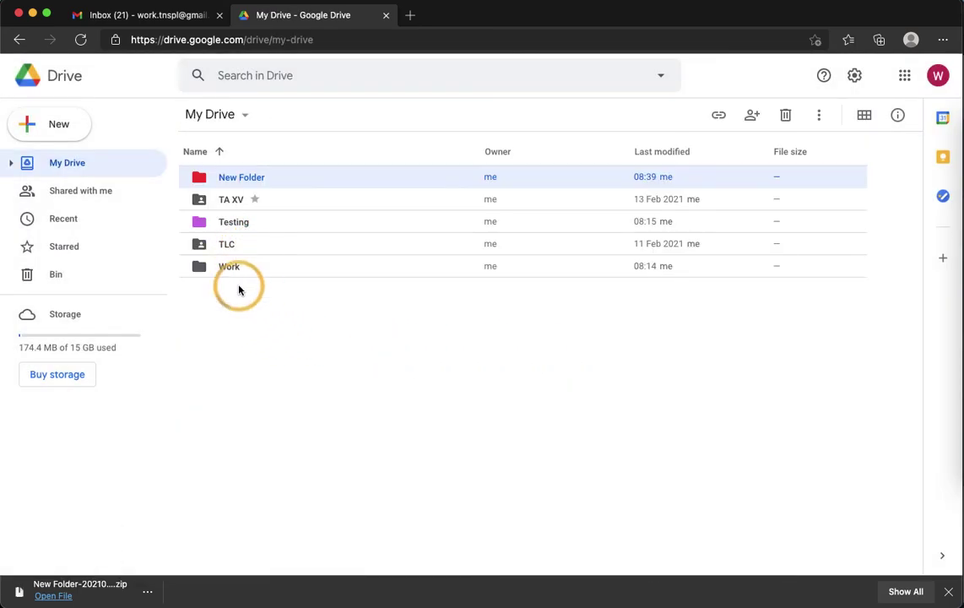
Step: Check the bin and My Drive for the restored New Folder, view the folder's contents, and return to My Drive
{"action": "left_click", "coordinate": [227, 182]}
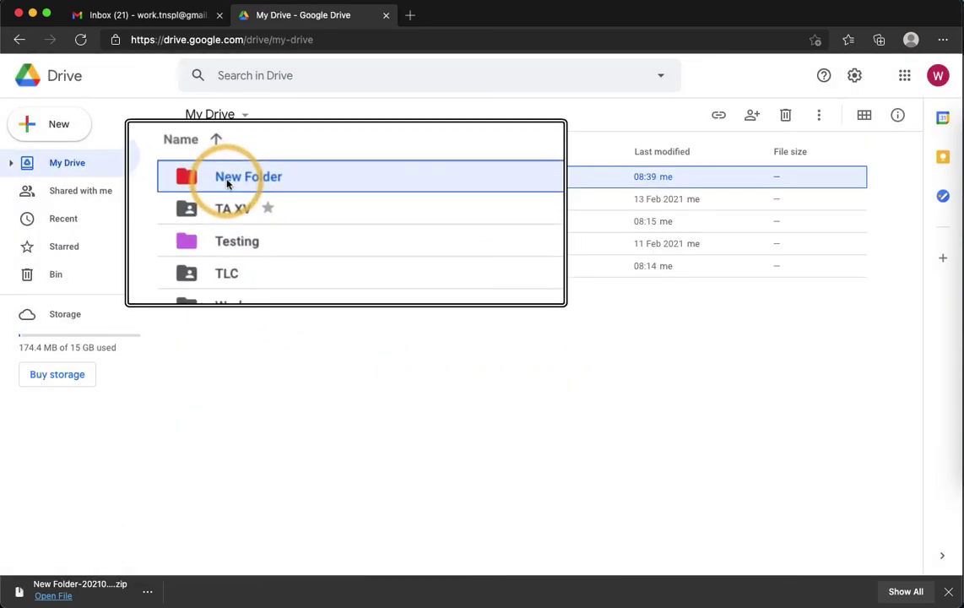
{"action": "left_click", "coordinate": [55, 275]}
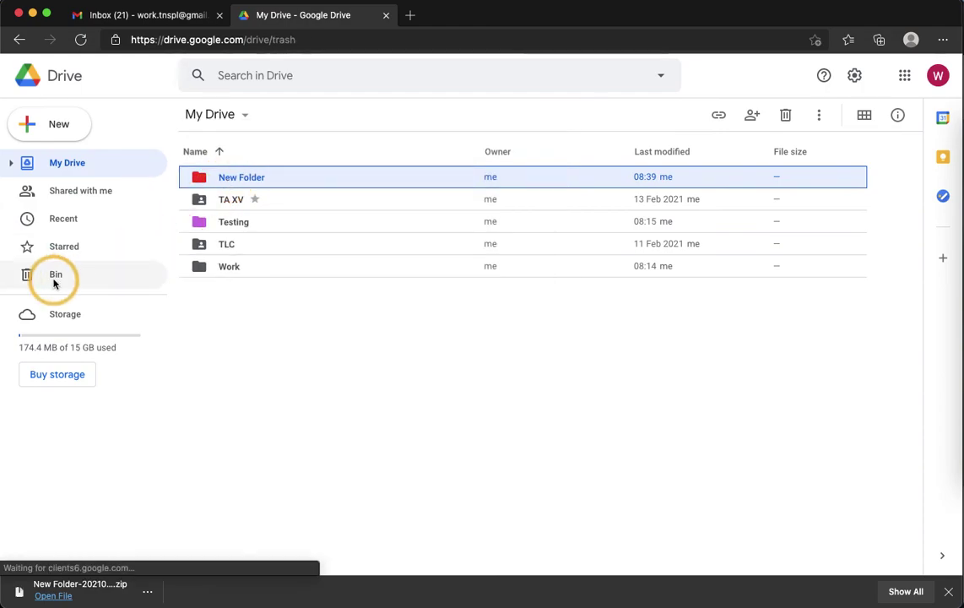
{"action": "left_click", "coordinate": [75, 163]}
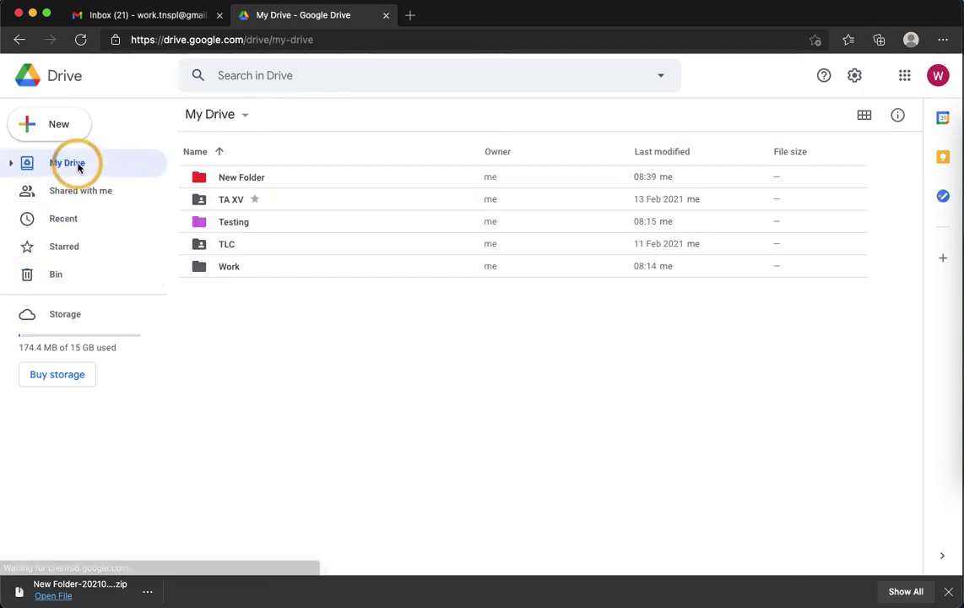
{"action": "double_click", "coordinate": [237, 179]}
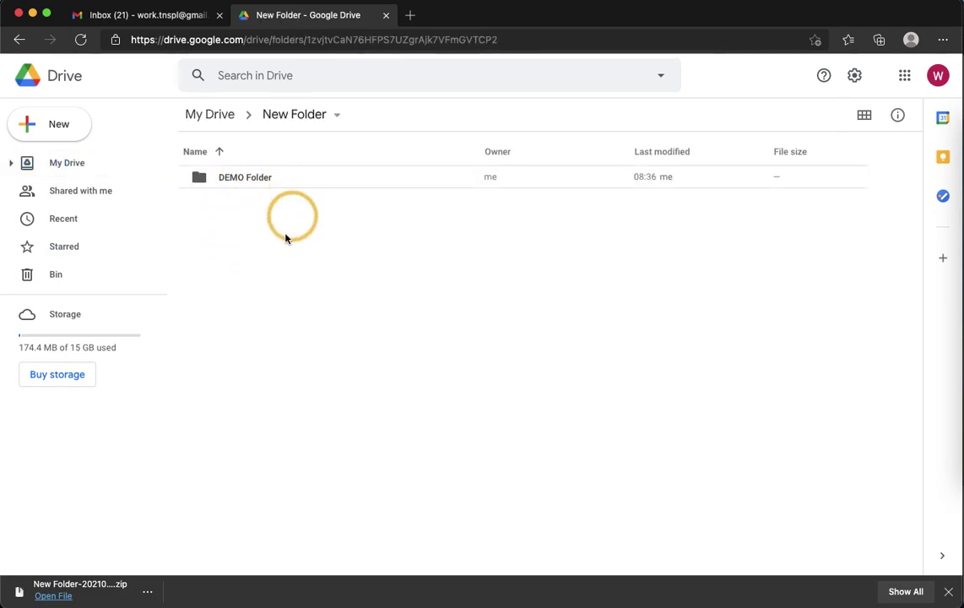
{"action": "left_click", "coordinate": [75, 164]}
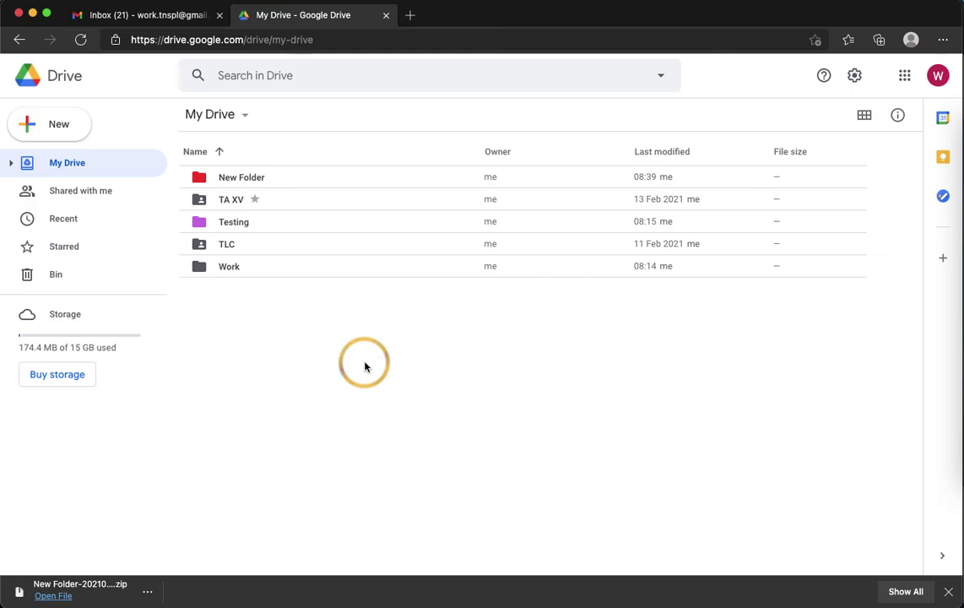
Step: Open the list of available actions for New Folder in My Drive
{"action": "right_click", "coordinate": [234, 178]}
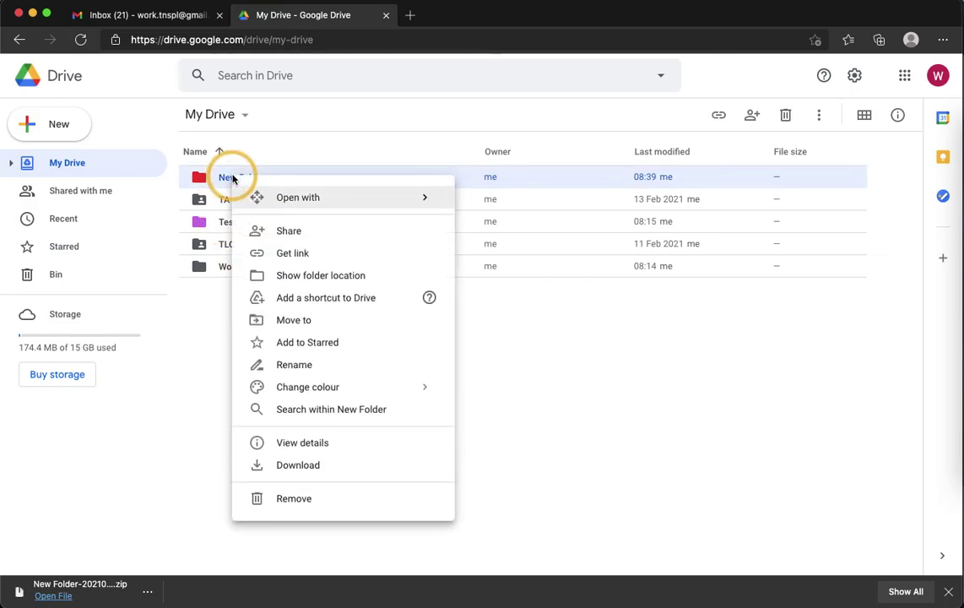